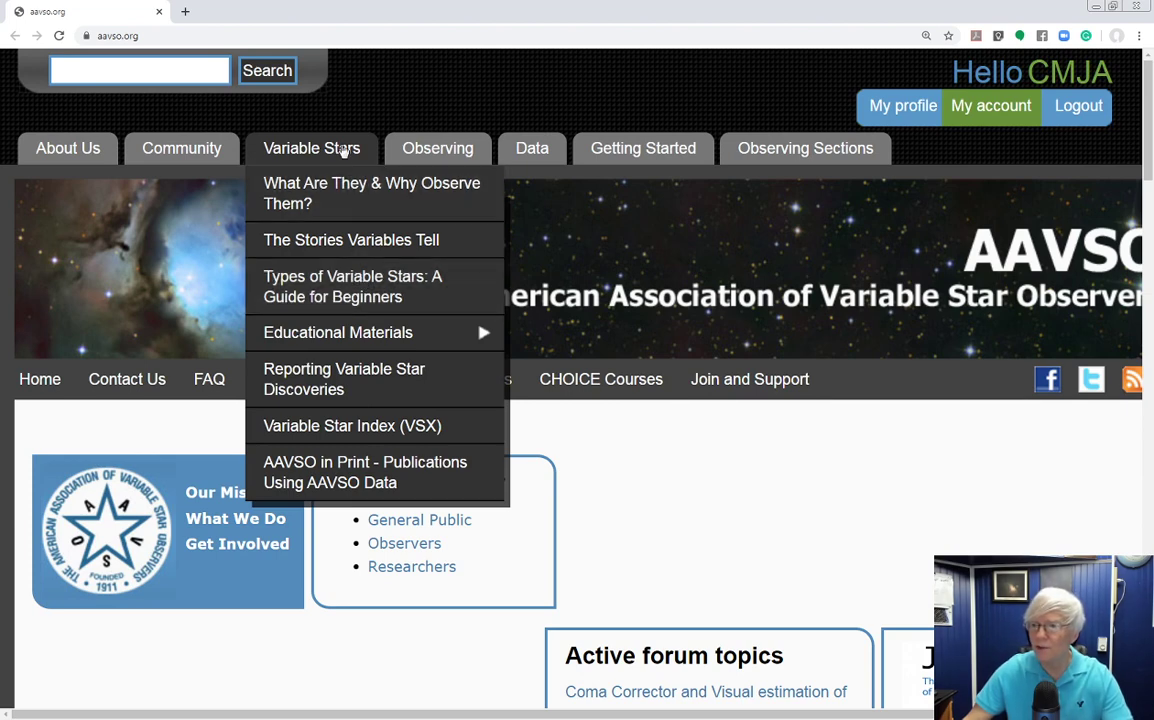
- Open 'Types of Variable Stars: A Guide for Beginners' and read down the page
{"action": "left_click", "coordinate": [347, 287]}
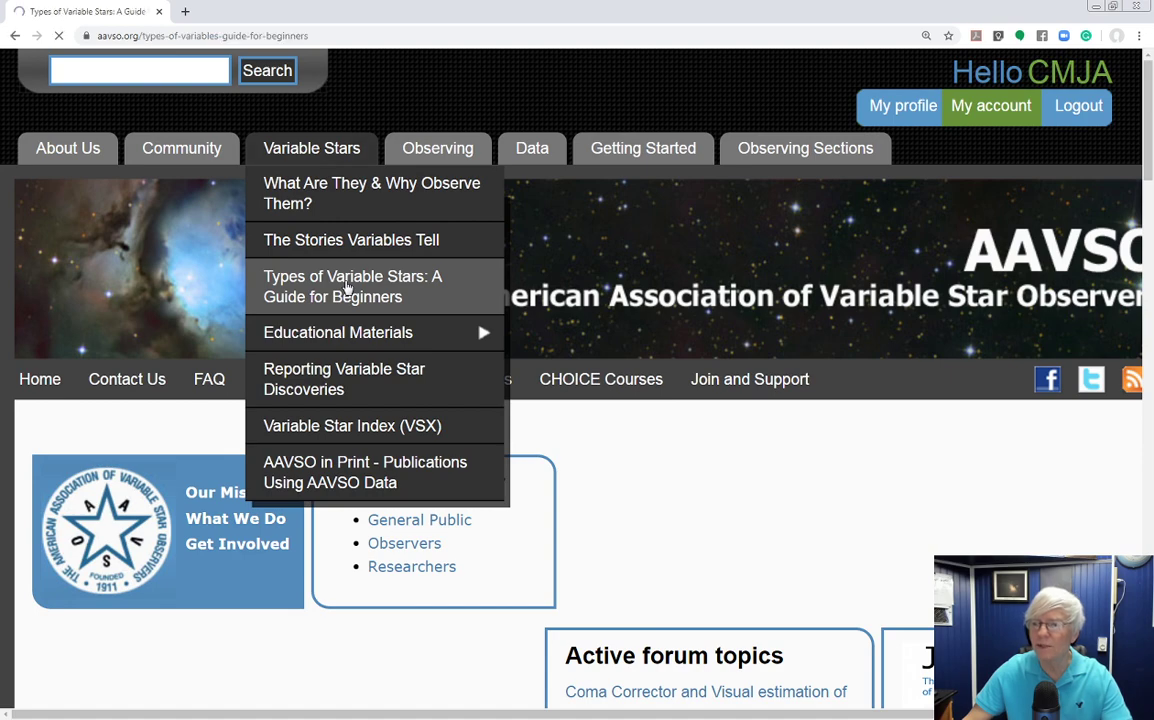
{"action": "scroll", "coordinate": [806, 360], "scroll_direction": "down", "scroll_amount": 3}
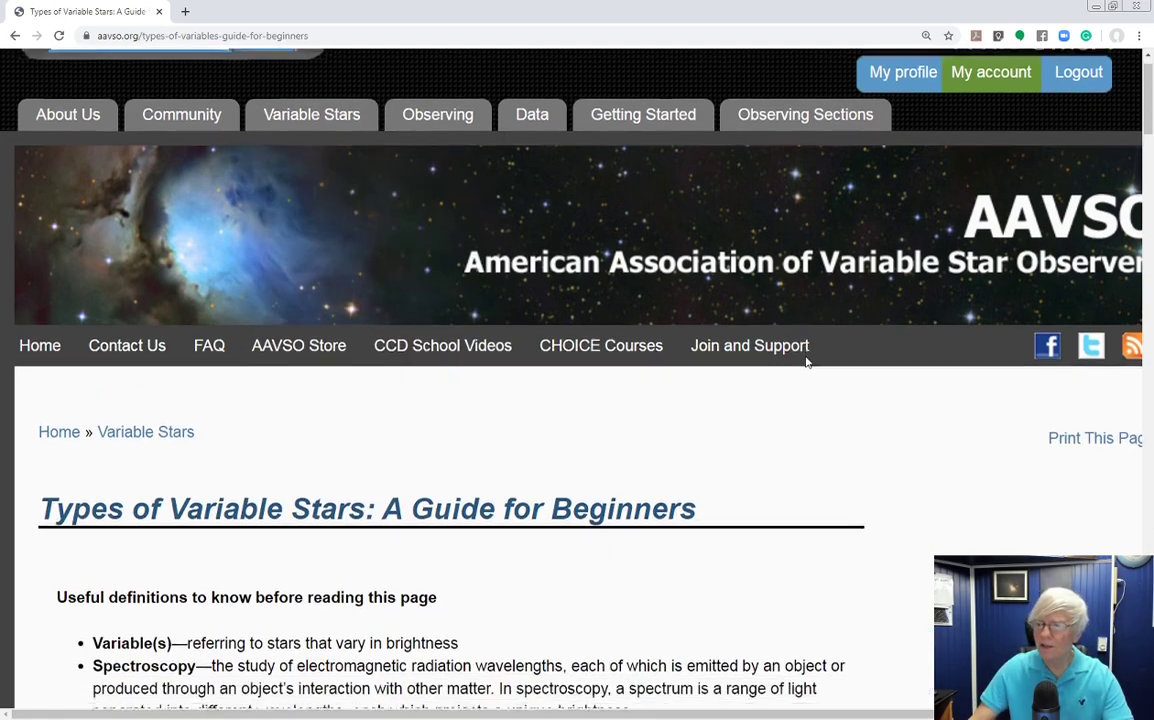
{"action": "scroll", "coordinate": [808, 362], "scroll_direction": "down", "scroll_amount": 2}
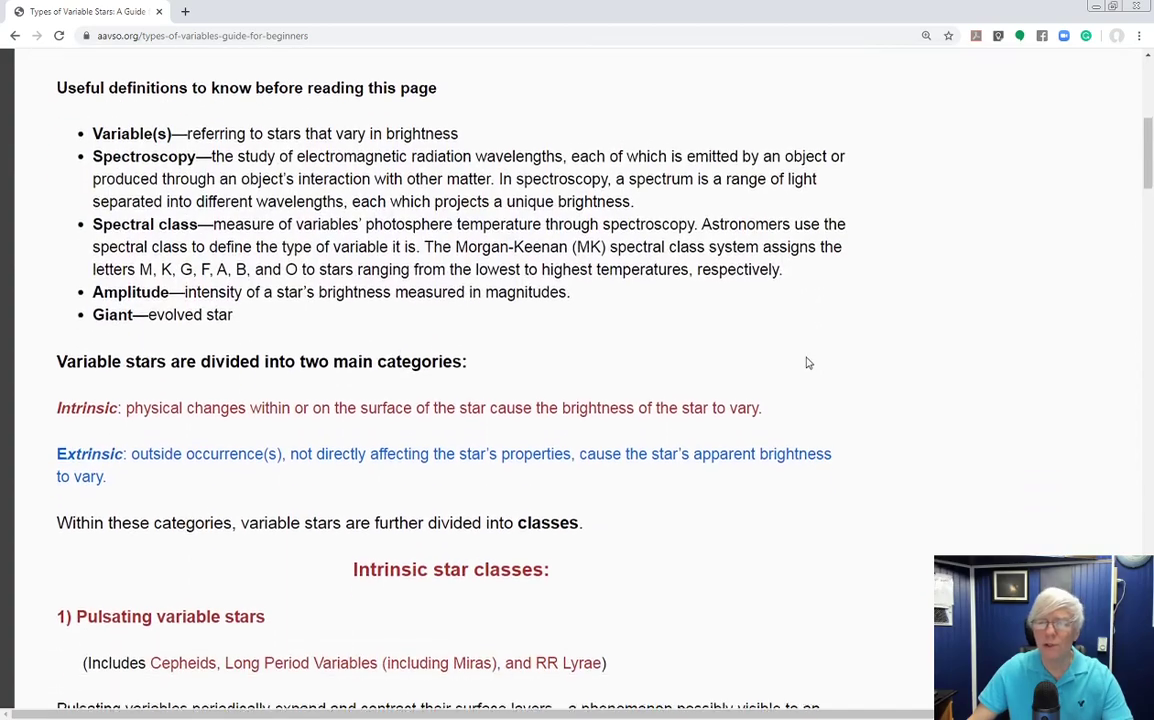
{"action": "scroll", "coordinate": [808, 363], "scroll_direction": "down", "scroll_amount": 1}
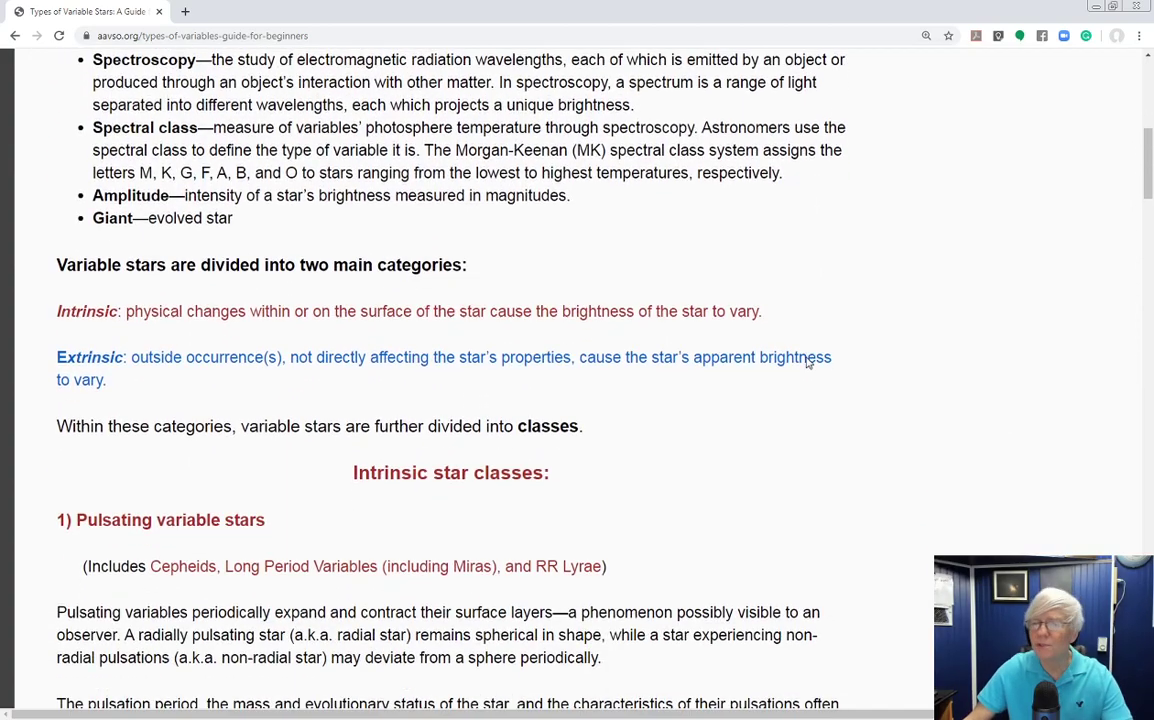
{"action": "scroll", "coordinate": [807, 360], "scroll_direction": "down", "scroll_amount": 3}
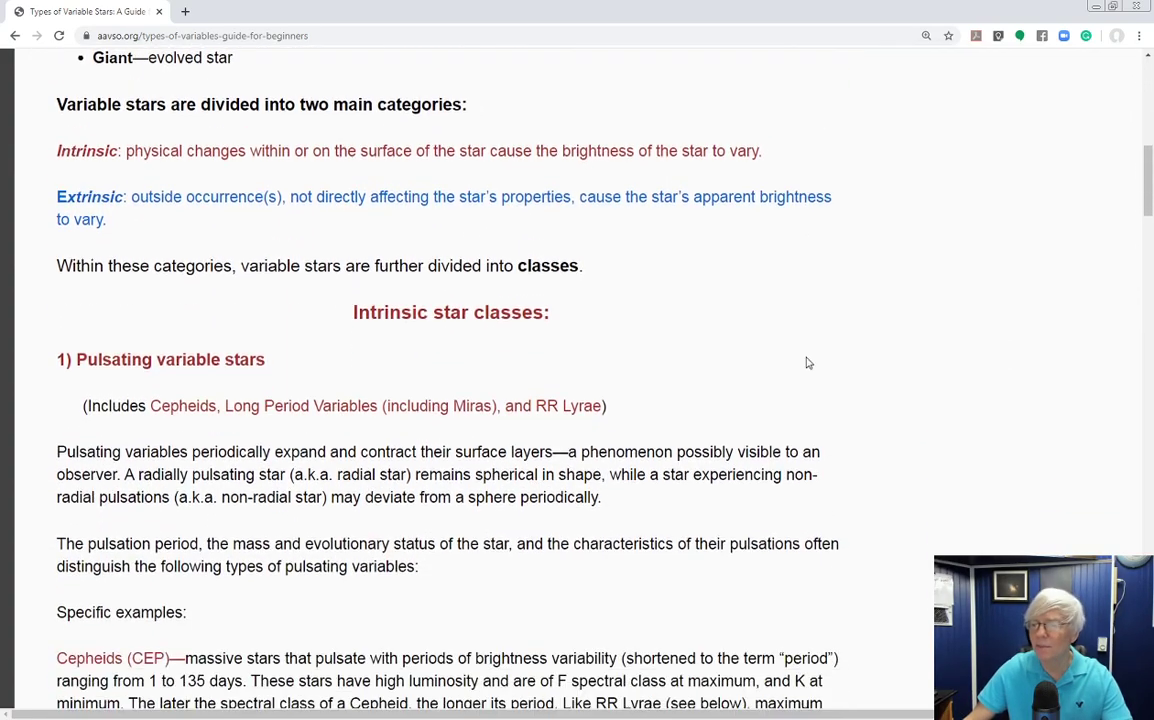
- Highlight the 'Variable Types Within Main Groups' link and follow it to the VSX type list
{"action": "left_click_drag", "start_coordinate": [1148, 190], "coordinate": [1149, 562]}
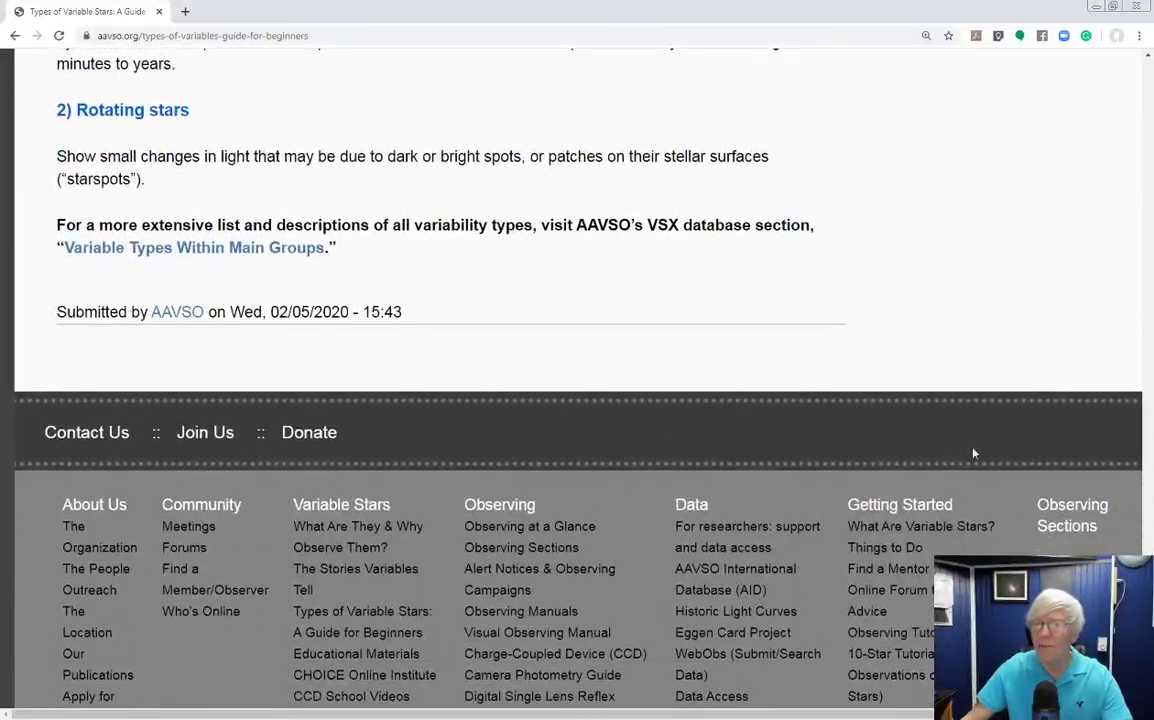
{"action": "left_click_drag", "start_coordinate": [328, 248], "coordinate": [116, 253]}
{"action": "left_click", "coordinate": [111, 262]}
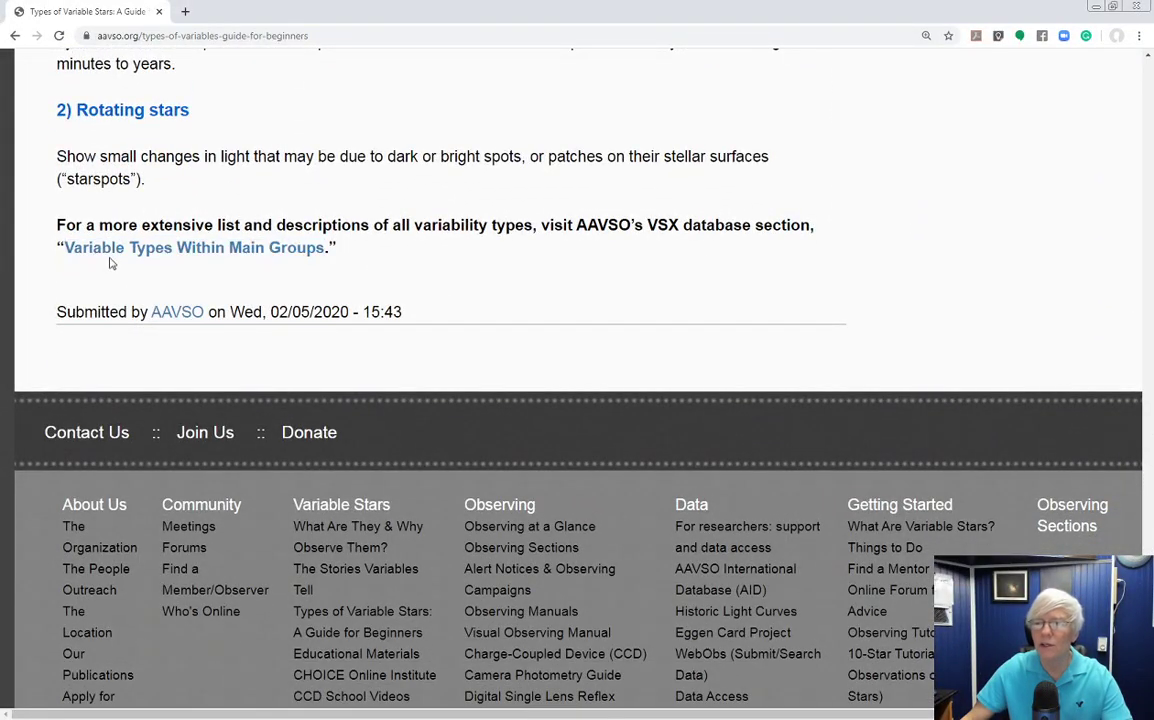
{"action": "left_click_drag", "start_coordinate": [328, 248], "coordinate": [118, 255]}
{"action": "left_click", "coordinate": [118, 253]}
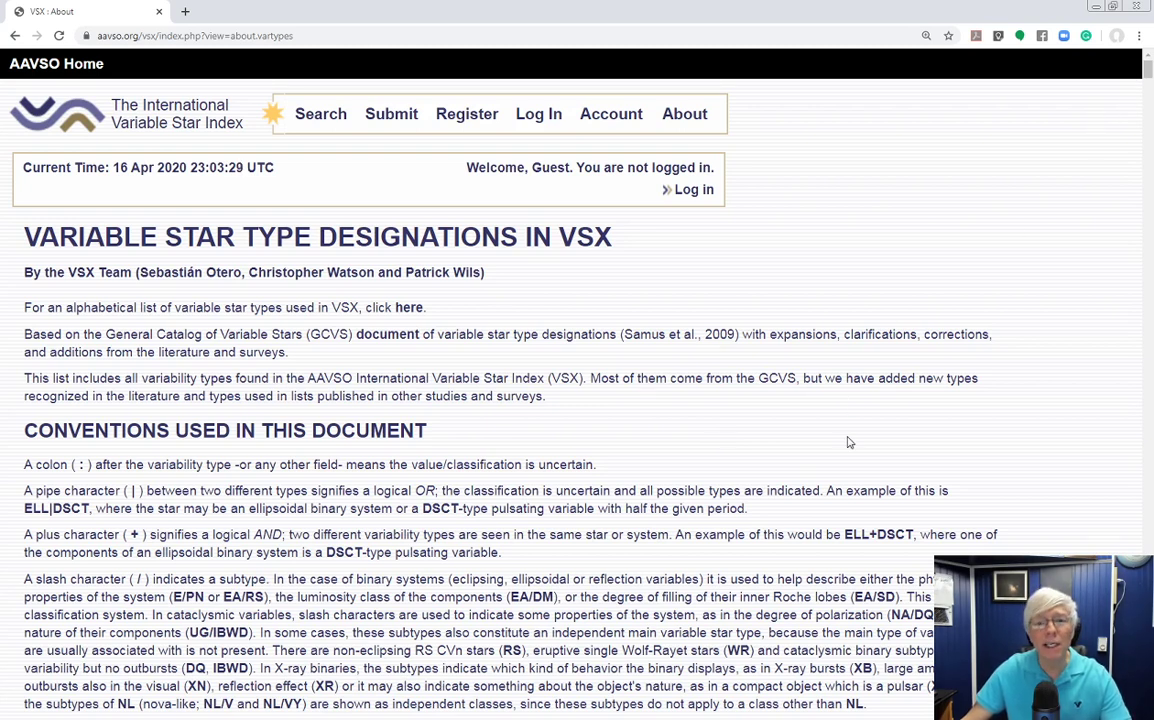
- Scroll through the VSX variable type designations, then close Chrome to return to the slides
{"action": "scroll", "coordinate": [823, 450], "scroll_direction": "down", "scroll_amount": 1}
{"action": "scroll", "coordinate": [823, 450], "scroll_direction": "down", "scroll_amount": 5}
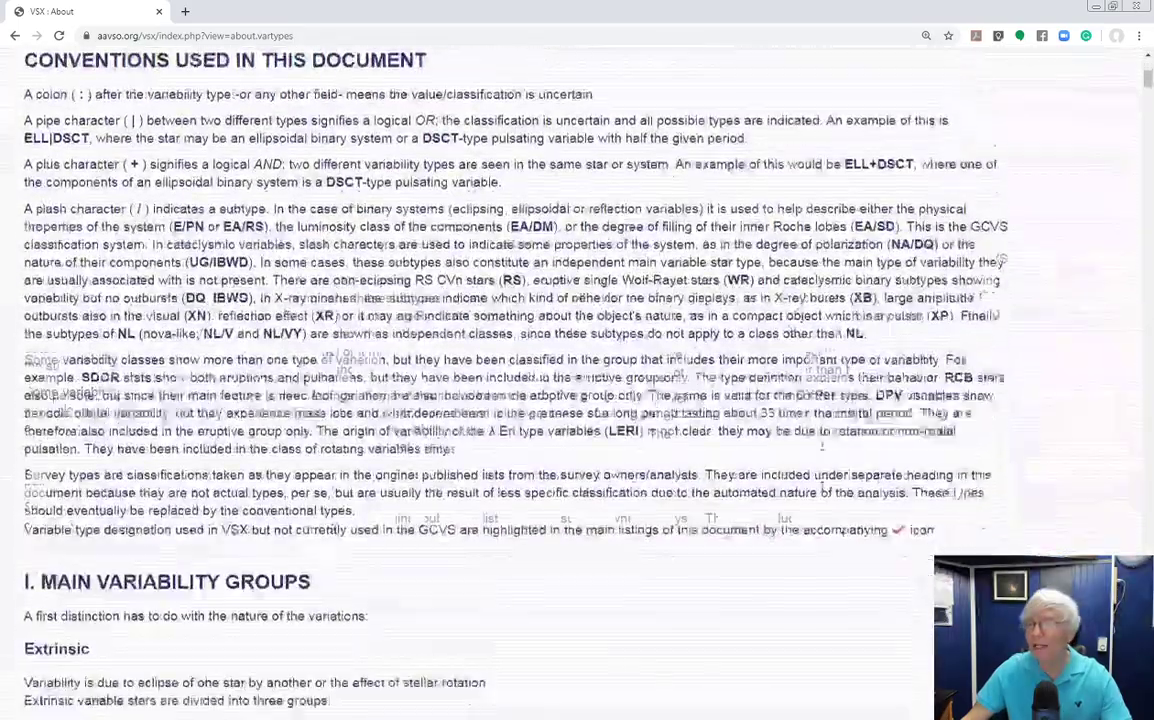
{"action": "scroll", "coordinate": [822, 454], "scroll_direction": "down", "scroll_amount": 3}
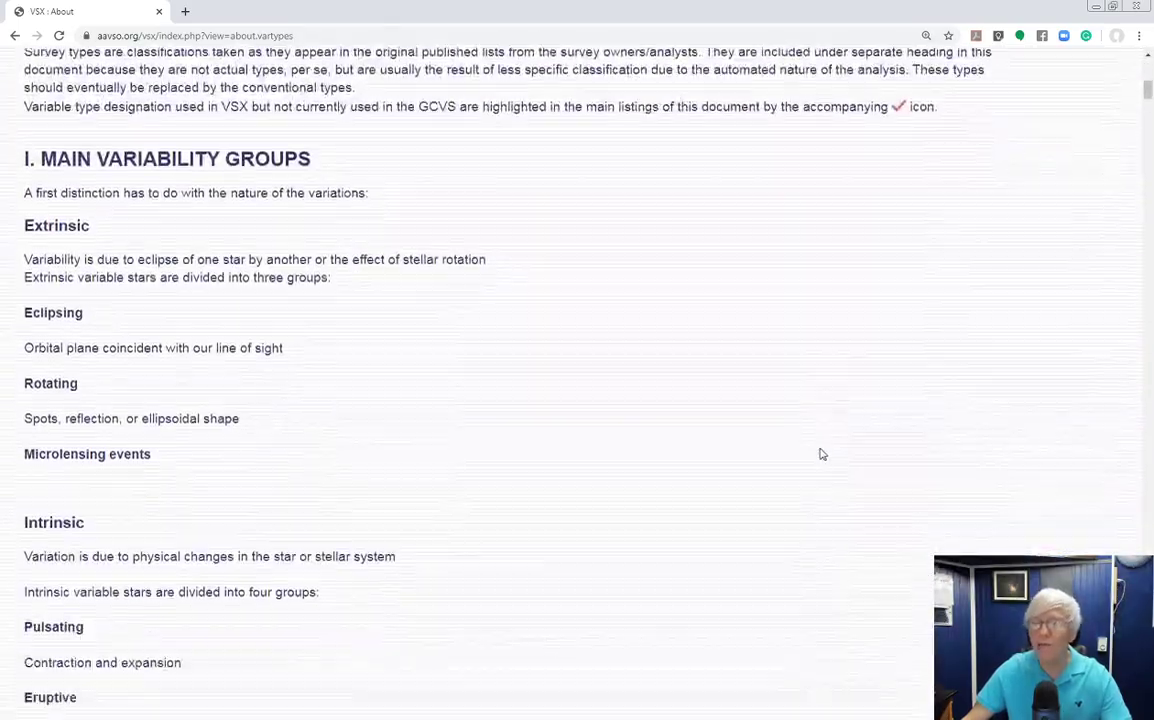
{"action": "scroll", "coordinate": [822, 454], "scroll_direction": "down", "scroll_amount": 3}
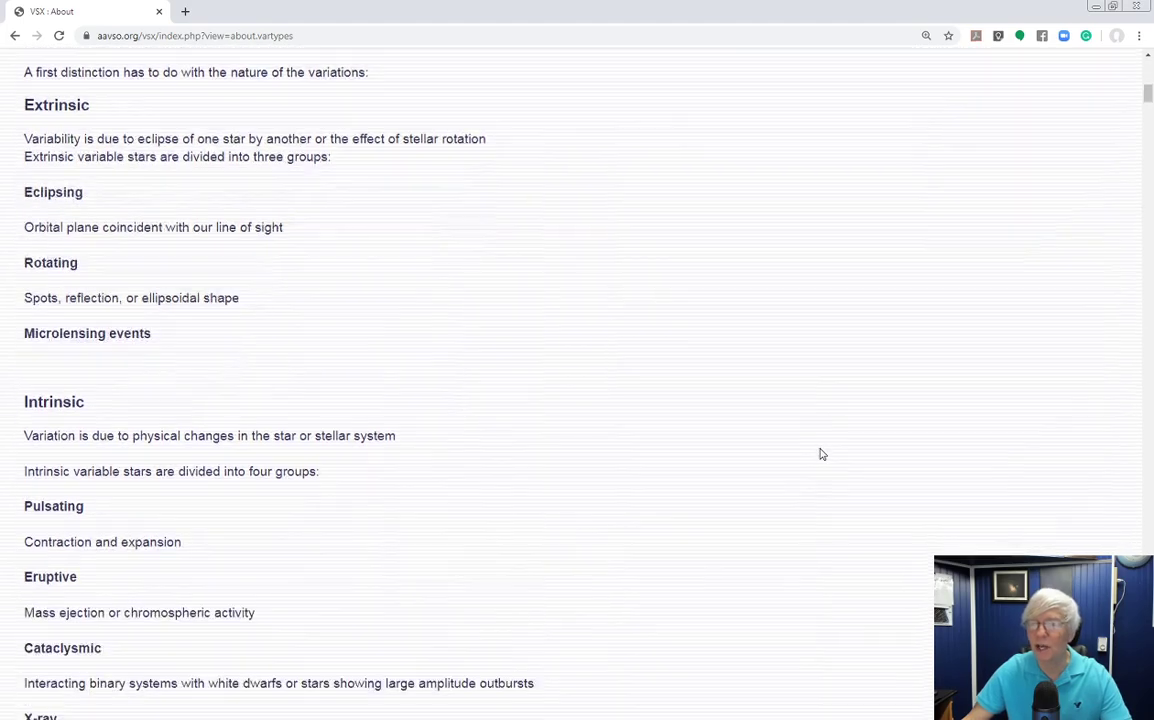
{"action": "scroll", "coordinate": [822, 454], "scroll_direction": "down", "scroll_amount": 4}
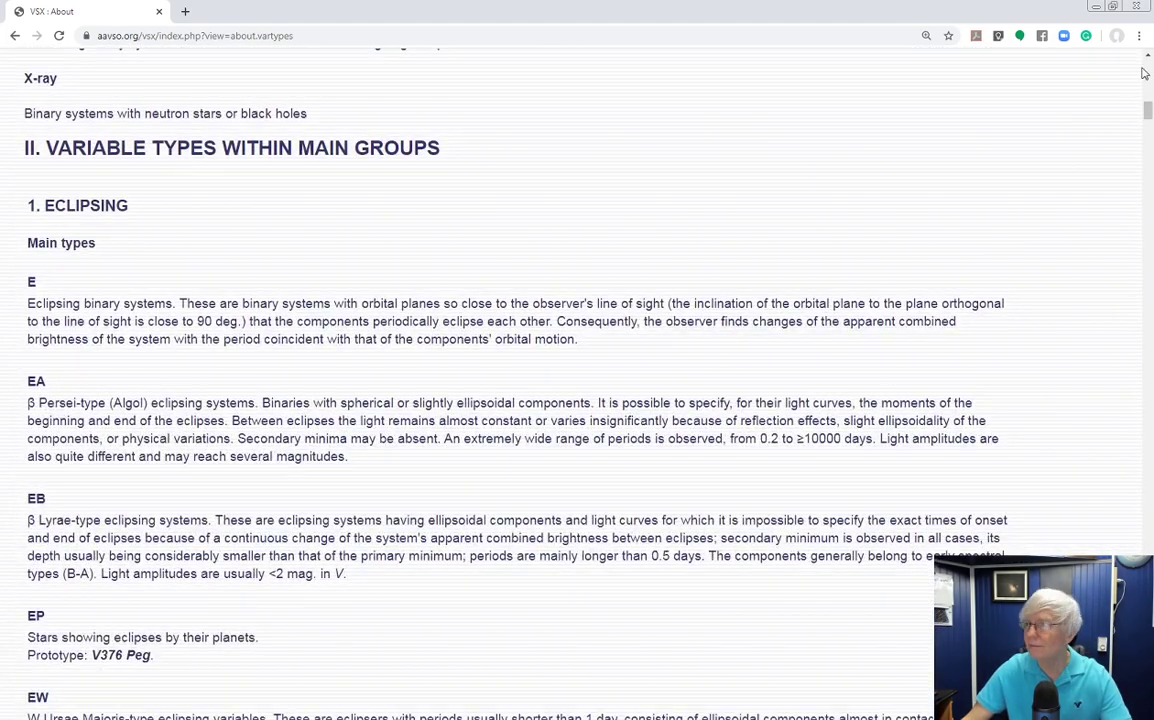
{"action": "left_click", "coordinate": [1140, 8]}
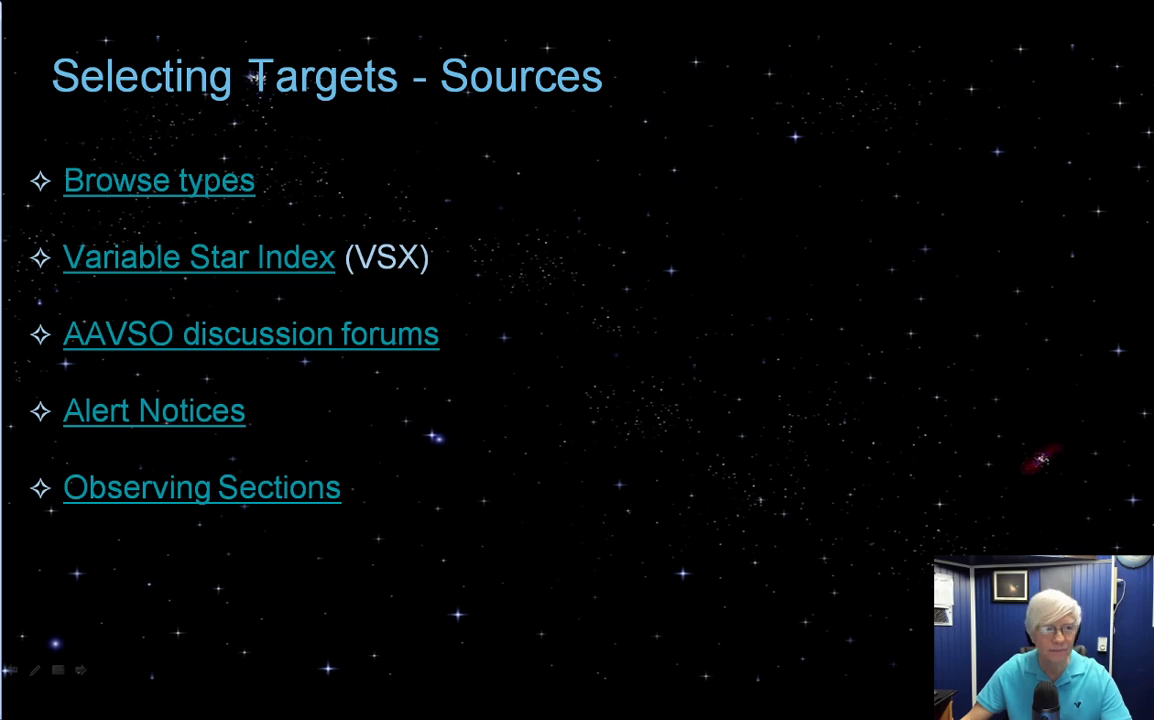
- Open aavso.org from the slide link and choose Variable Star Index (VSX) under Variable Stars
{"action": "left_click", "coordinate": [202, 487]}
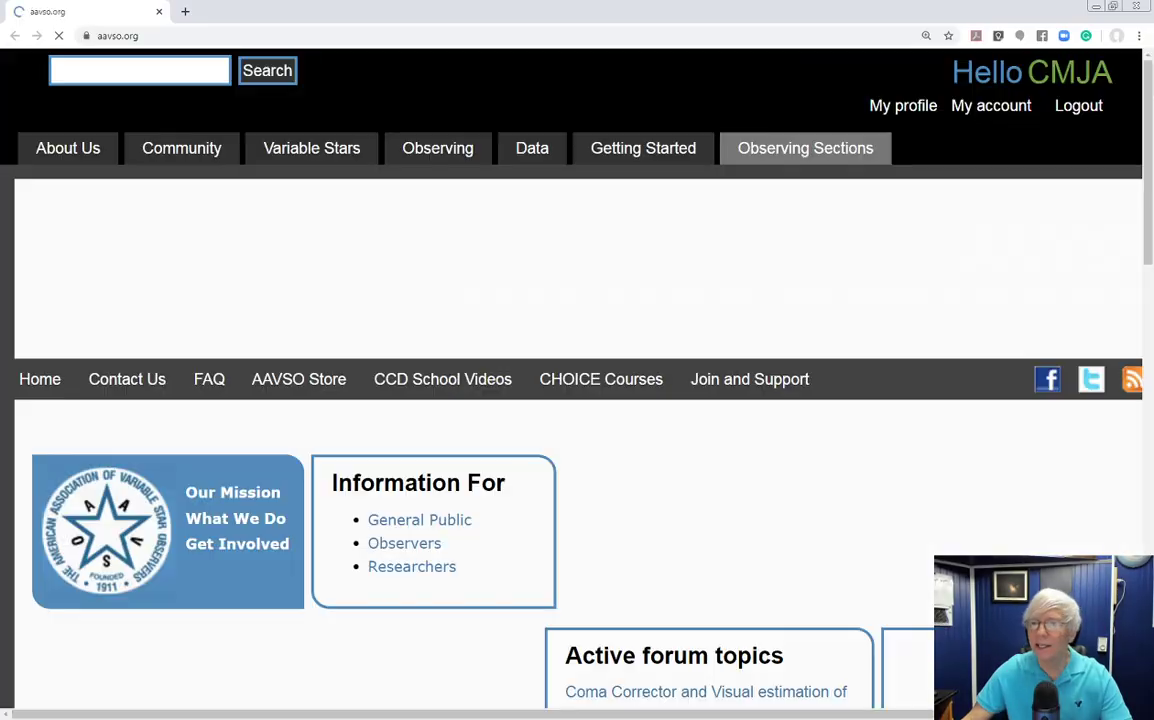
{"action": "mouse_move", "coordinate": [289, 150]}
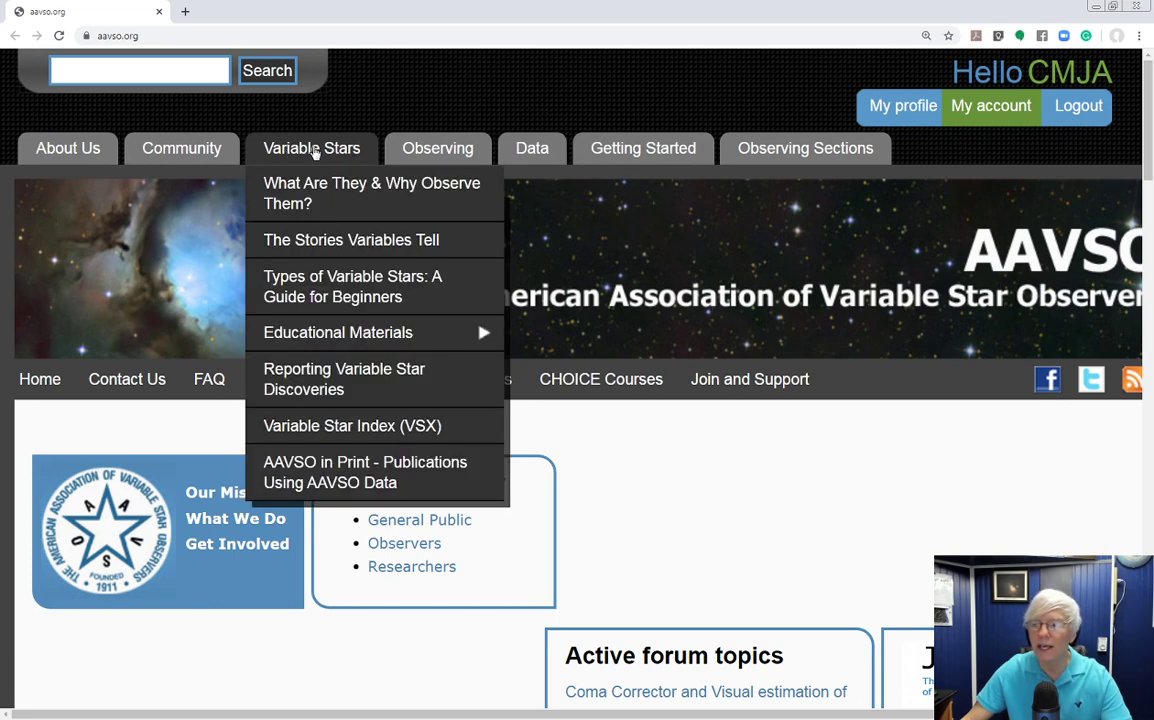
{"action": "left_click", "coordinate": [340, 430]}
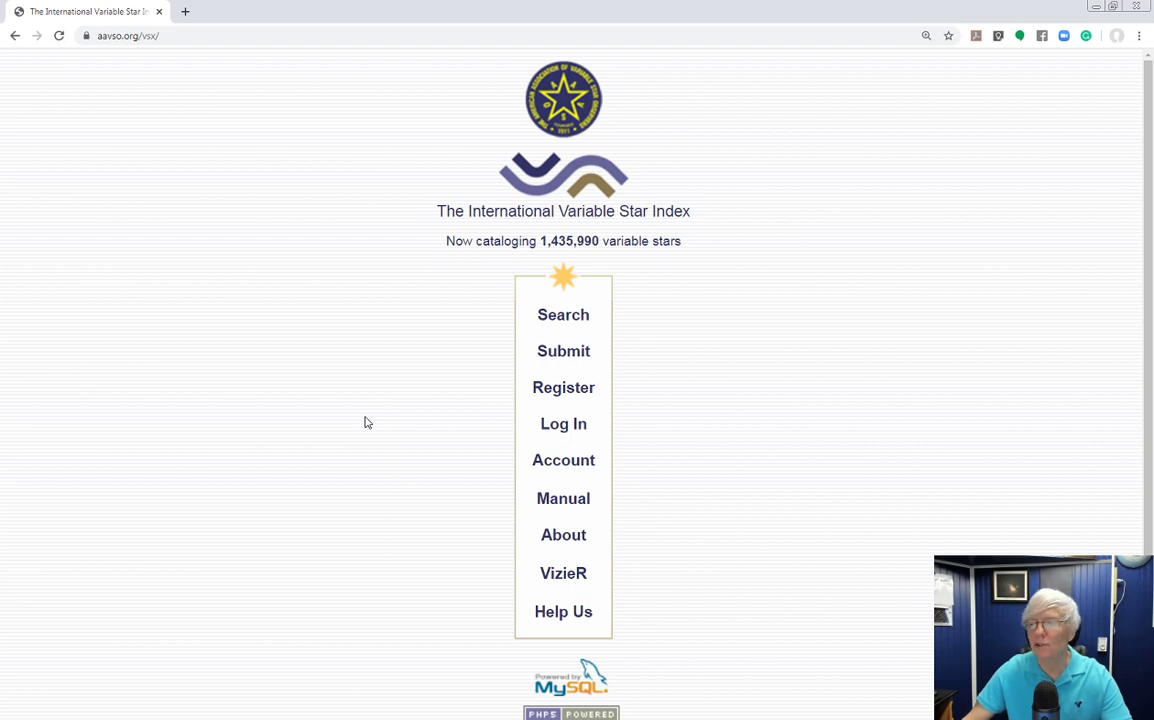
- Search VSX for the star named 'Z Uma'
{"action": "left_click", "coordinate": [560, 320]}
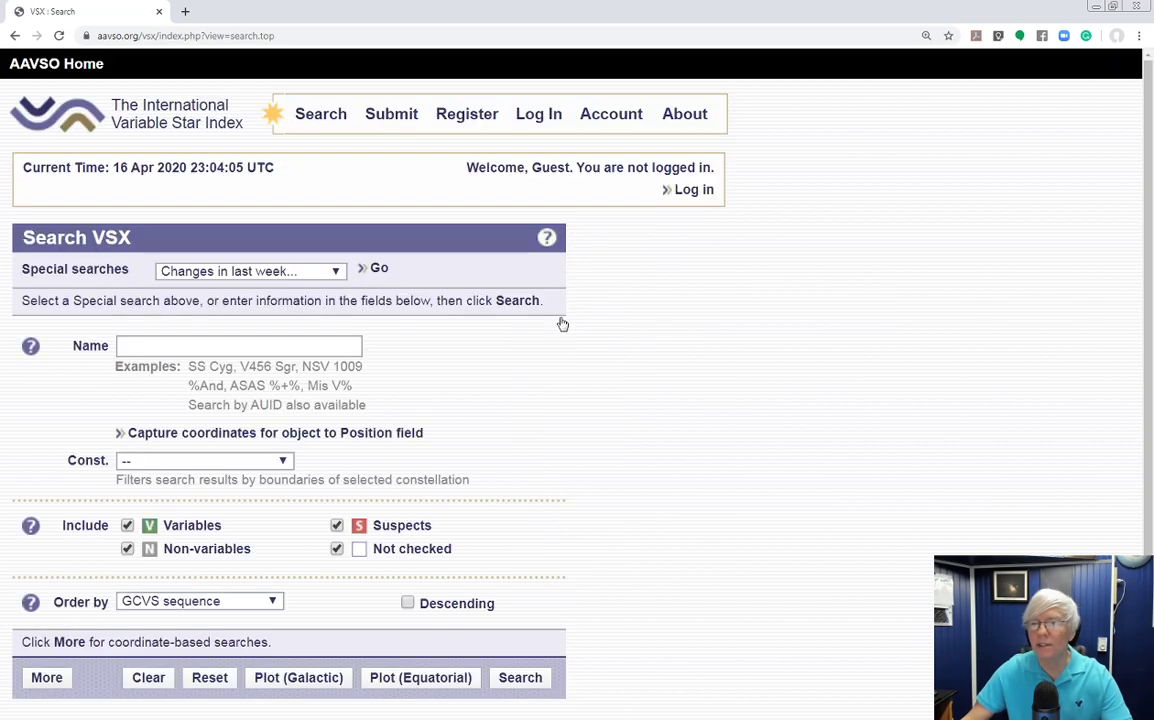
{"action": "left_click", "coordinate": [188, 346]}
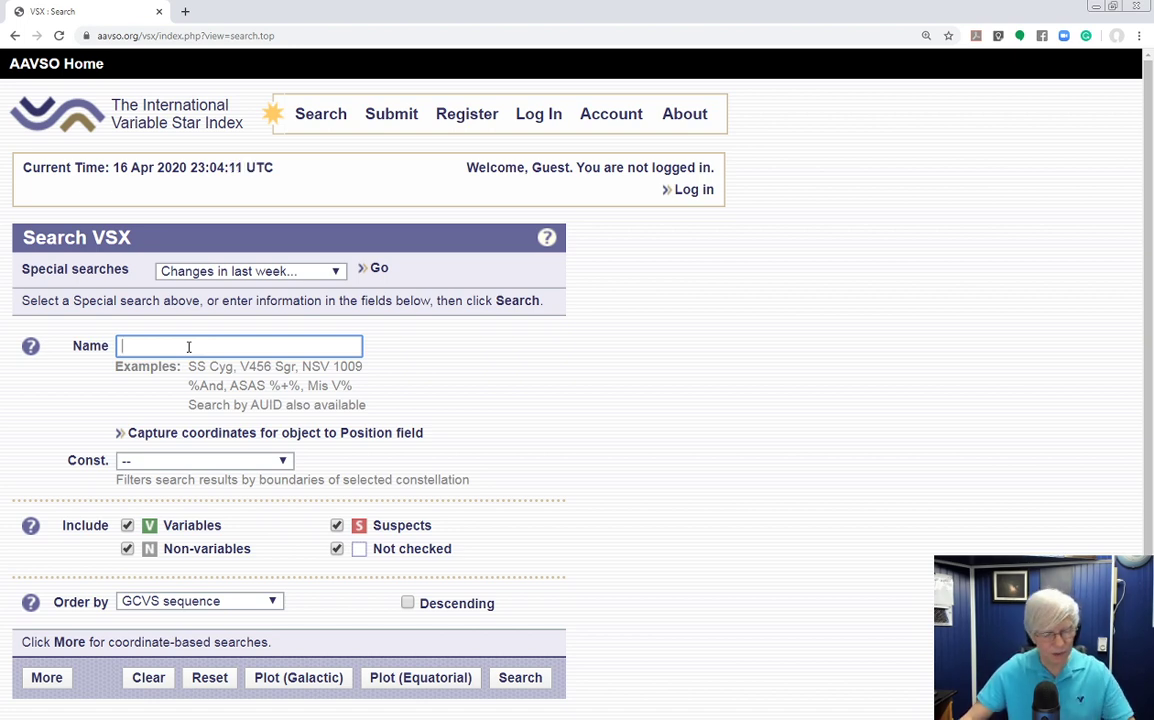
{"action": "type", "text": "Z "}
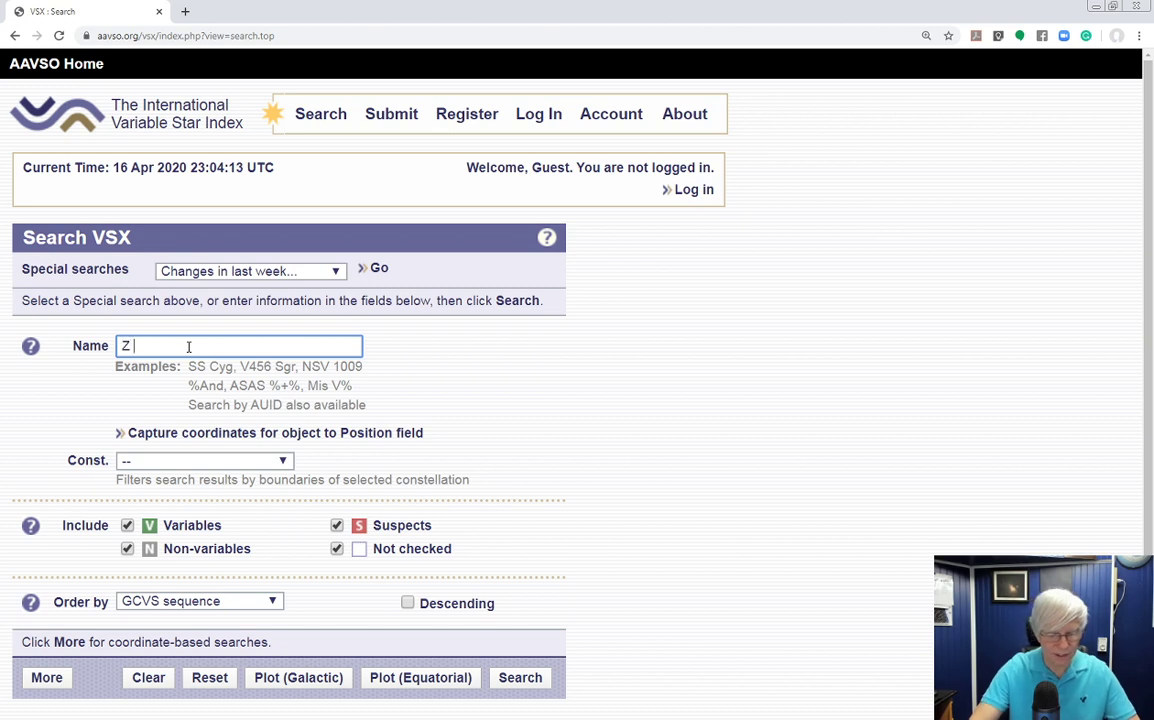
{"action": "type", "text": "Uma"}
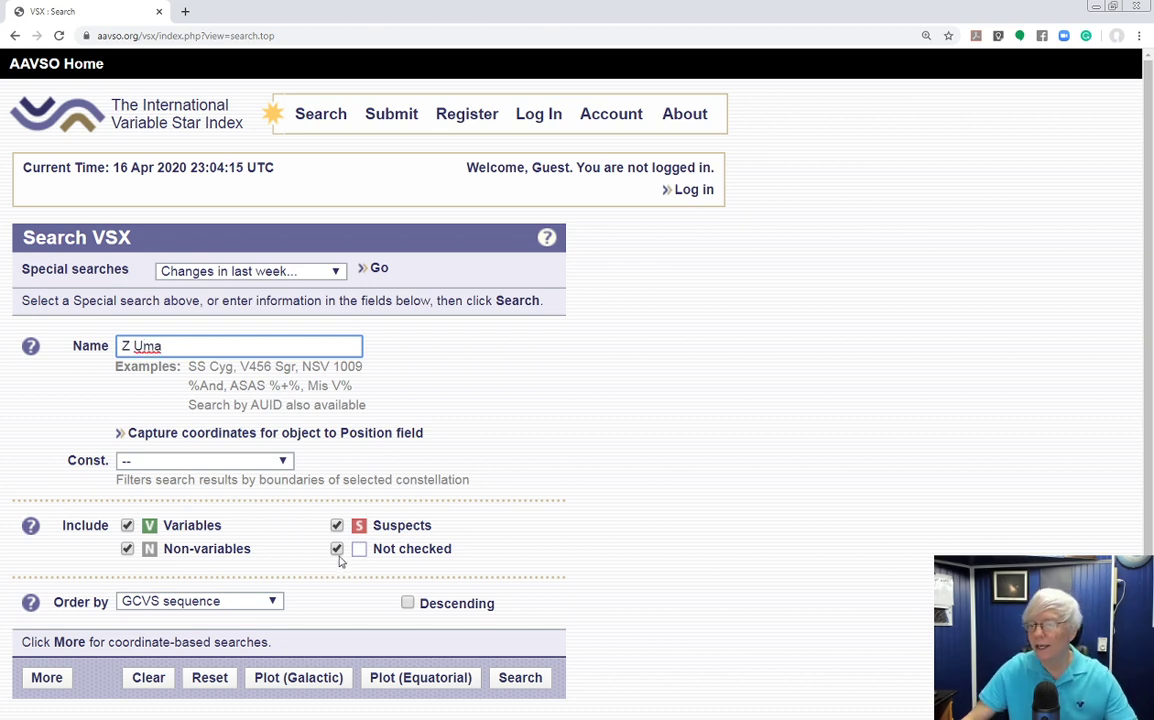
{"action": "left_click", "coordinate": [519, 682]}
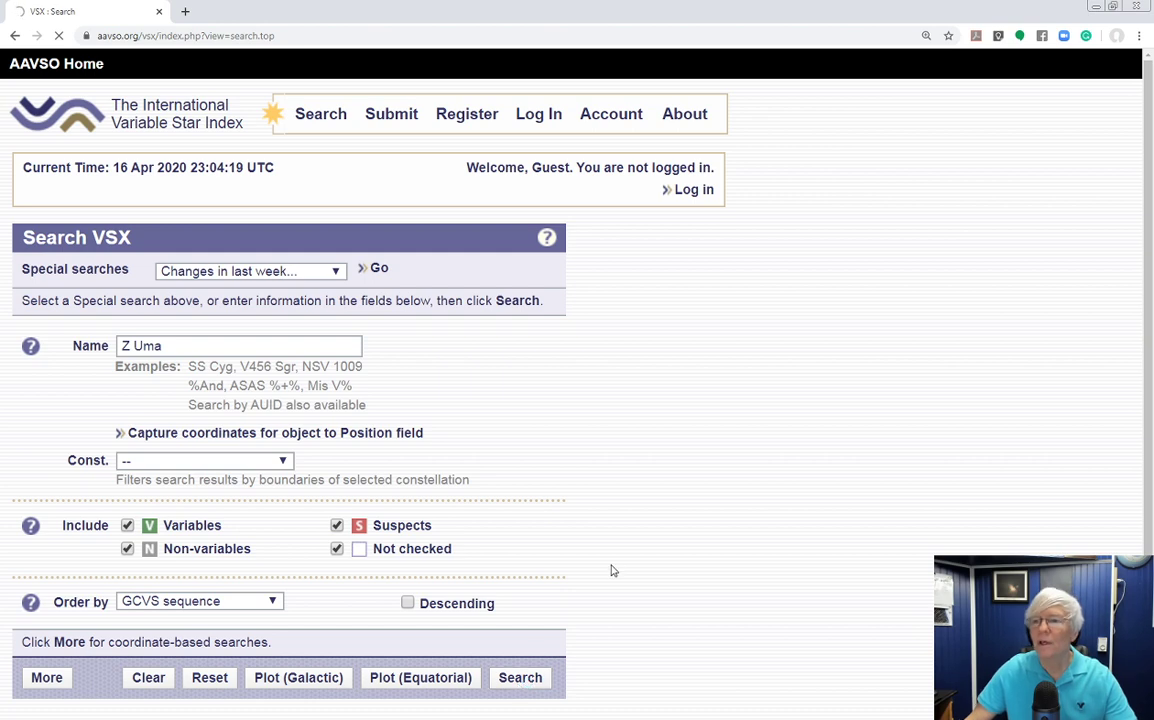
- Review Z UMa's detail page (SRB, 195.5 d period), then close the browser
{"action": "scroll", "coordinate": [612, 570], "scroll_direction": "down", "scroll_amount": 2}
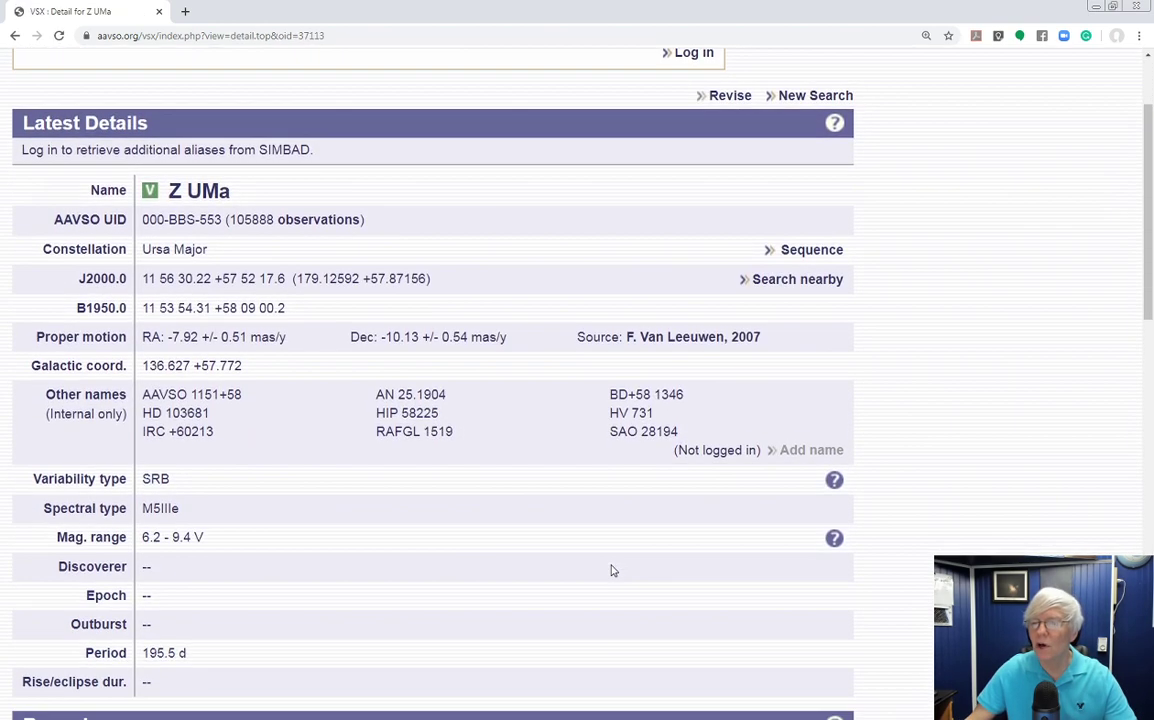
{"action": "scroll", "coordinate": [612, 570], "scroll_direction": "down", "scroll_amount": 1}
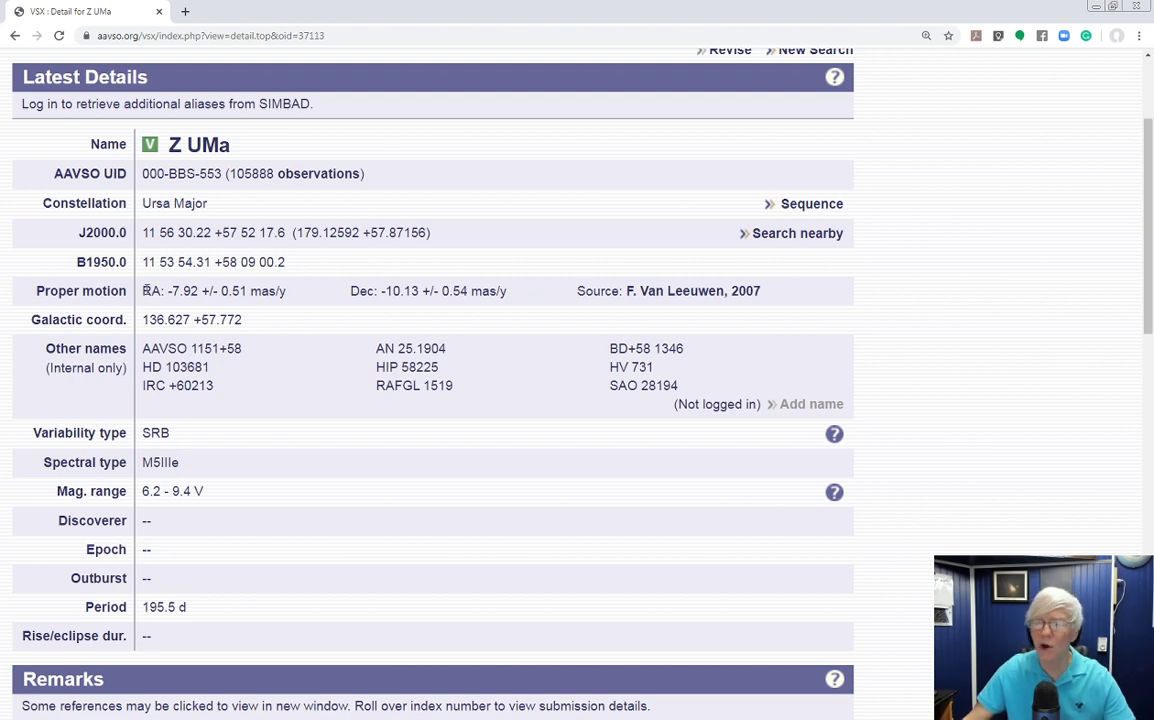
{"action": "scroll", "coordinate": [403, 521], "scroll_direction": "down", "scroll_amount": 2}
{"action": "scroll", "coordinate": [404, 479], "scroll_direction": "up", "scroll_amount": 2}
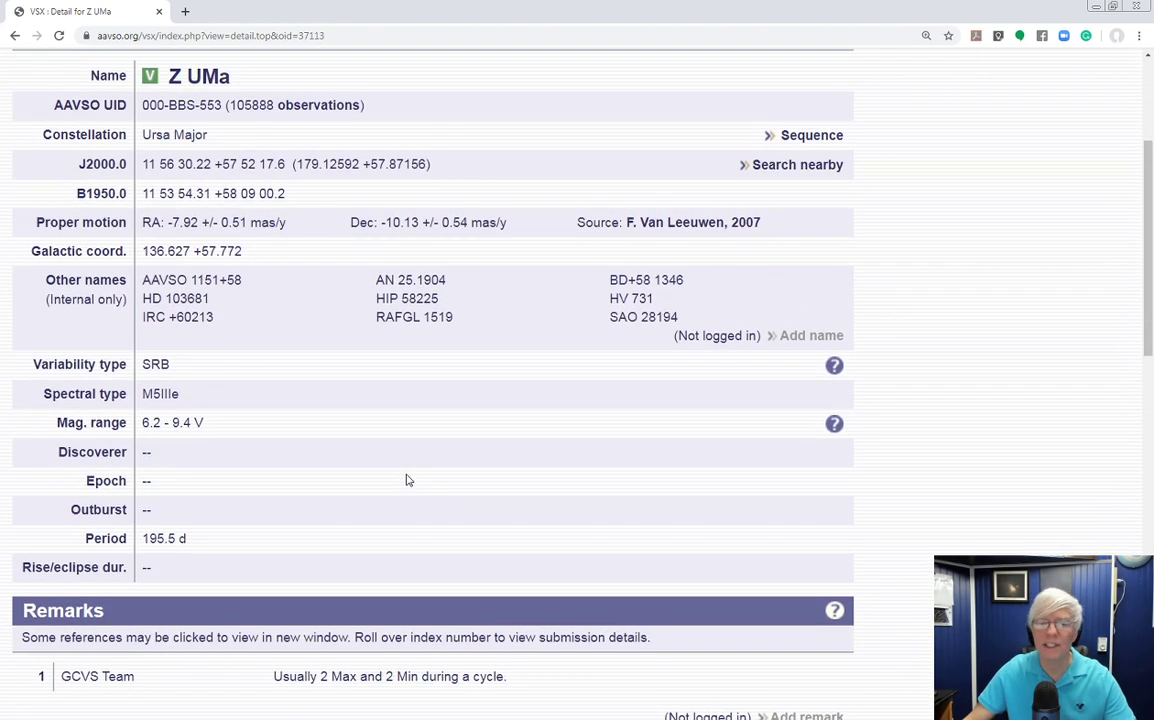
{"action": "scroll", "coordinate": [406, 480], "scroll_direction": "up", "scroll_amount": 3}
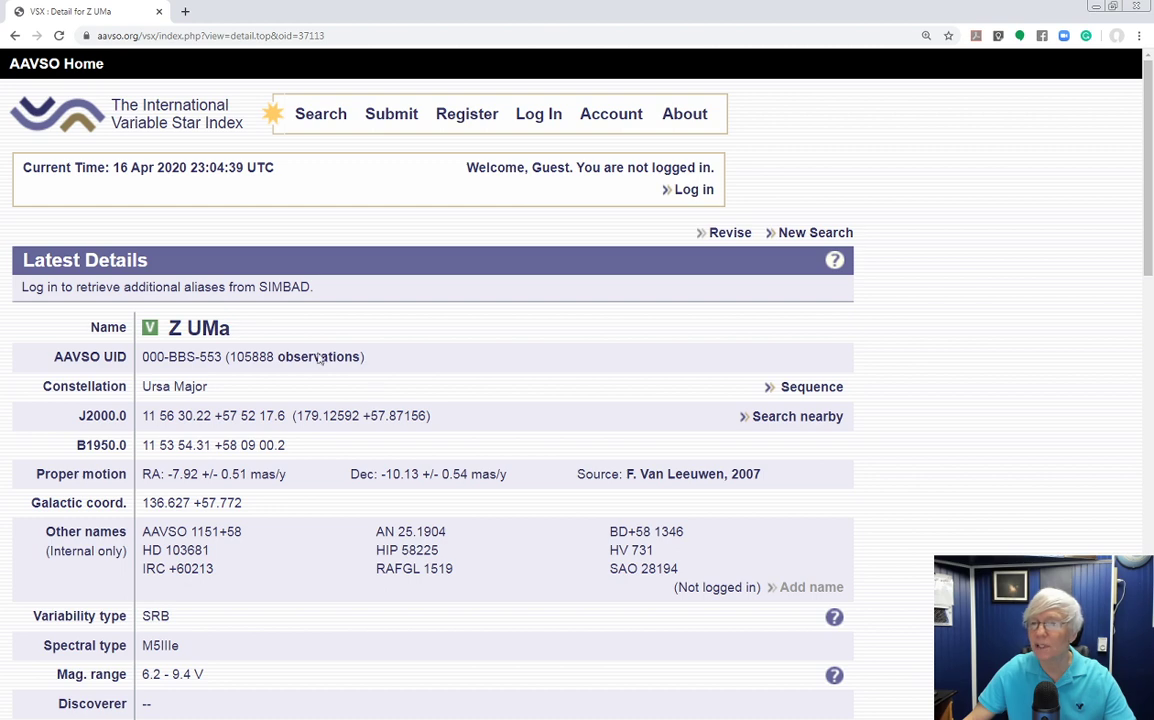
{"action": "left_click", "coordinate": [1141, 9]}
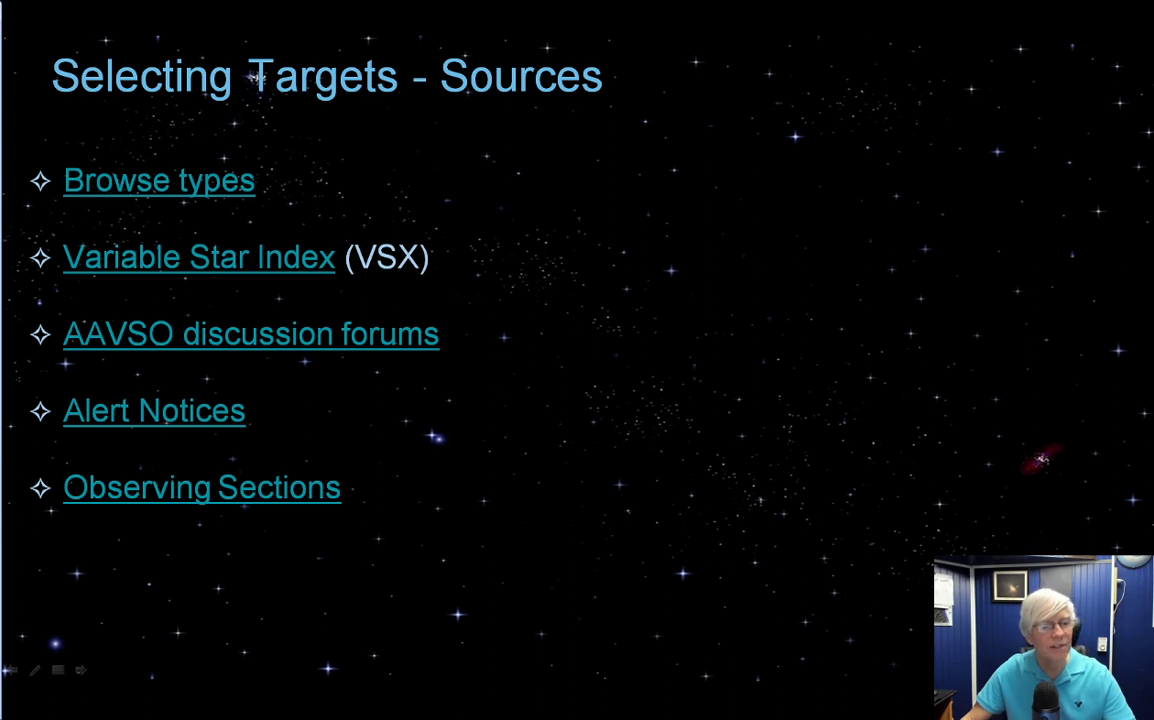
- Open the AAVSO discussion forums from aavso.org and scroll through the forum categories
{"action": "left_click", "coordinate": [287, 262]}
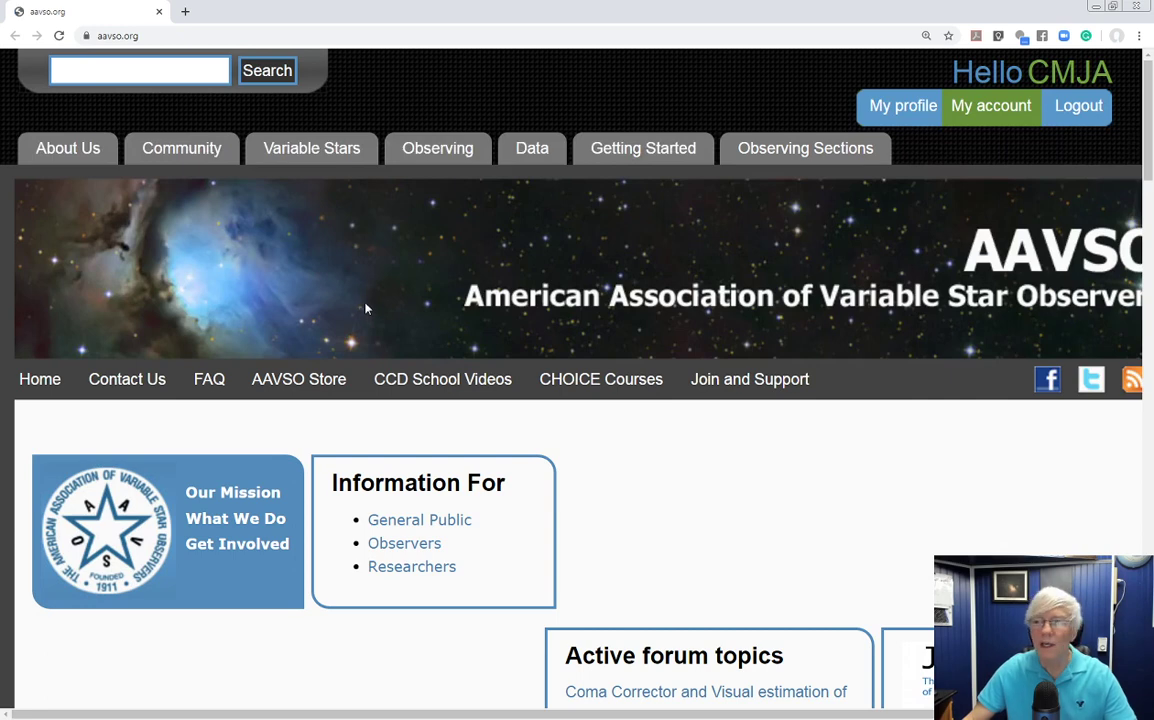
{"action": "mouse_move", "coordinate": [203, 152]}
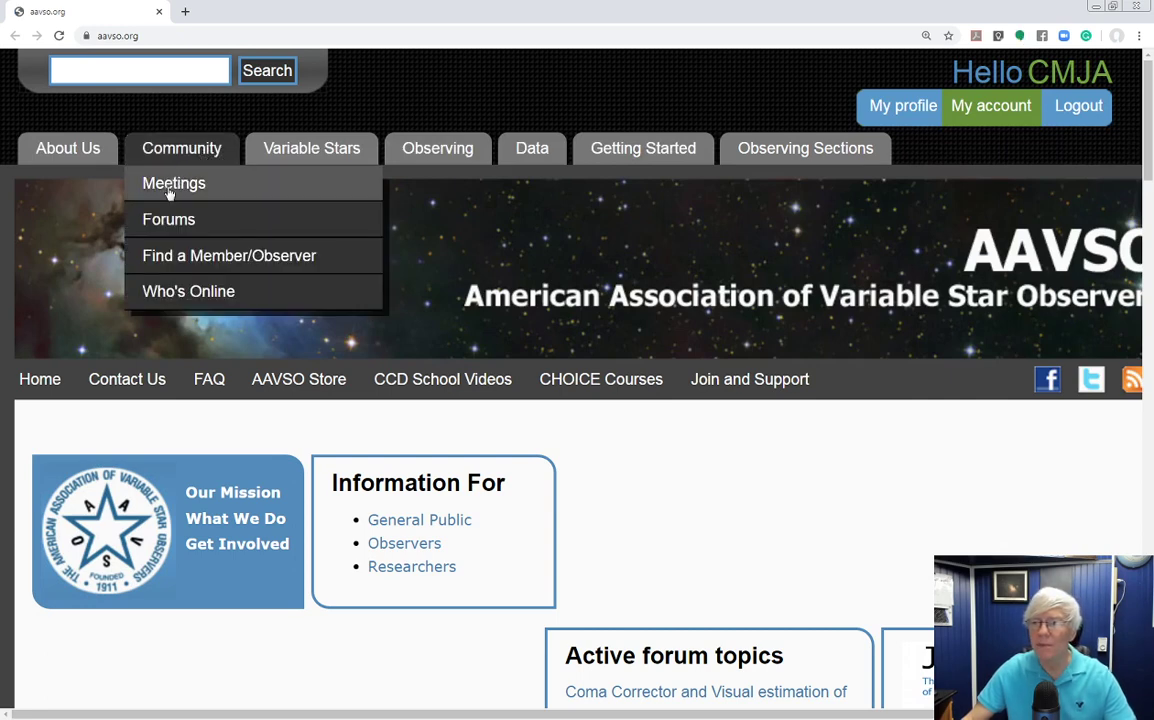
{"action": "left_click", "coordinate": [165, 223]}
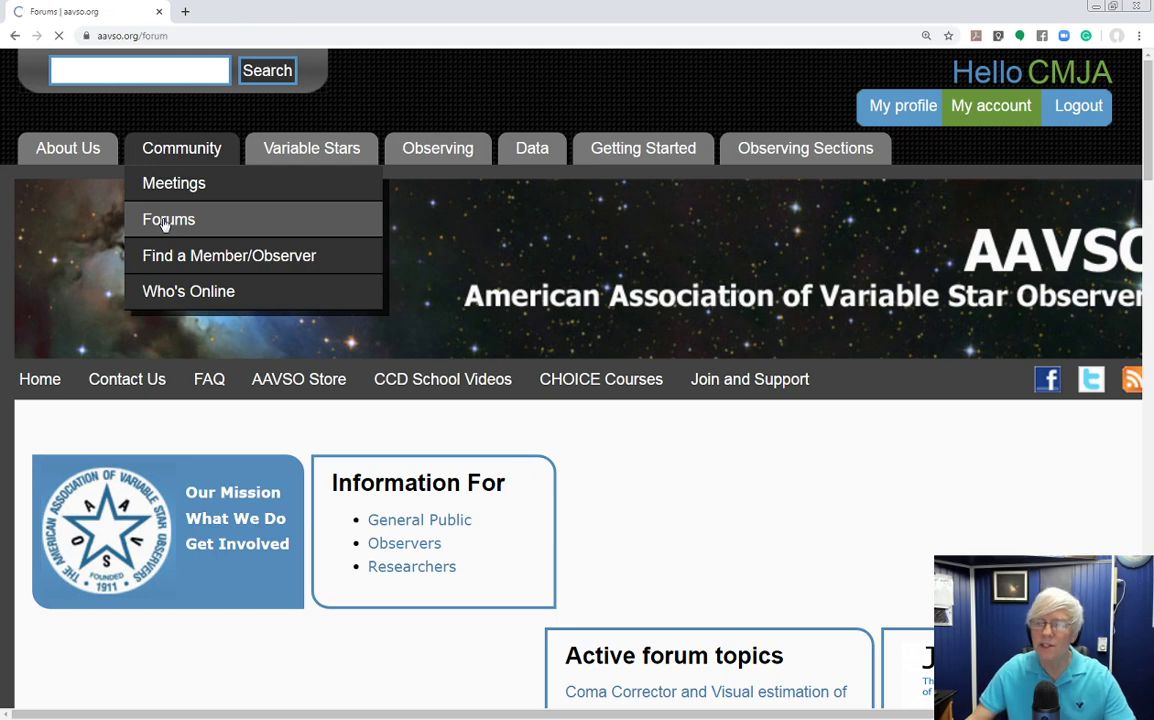
{"action": "scroll", "coordinate": [252, 428], "scroll_direction": "down", "scroll_amount": 3}
{"action": "scroll", "coordinate": [254, 443], "scroll_direction": "down", "scroll_amount": 5}
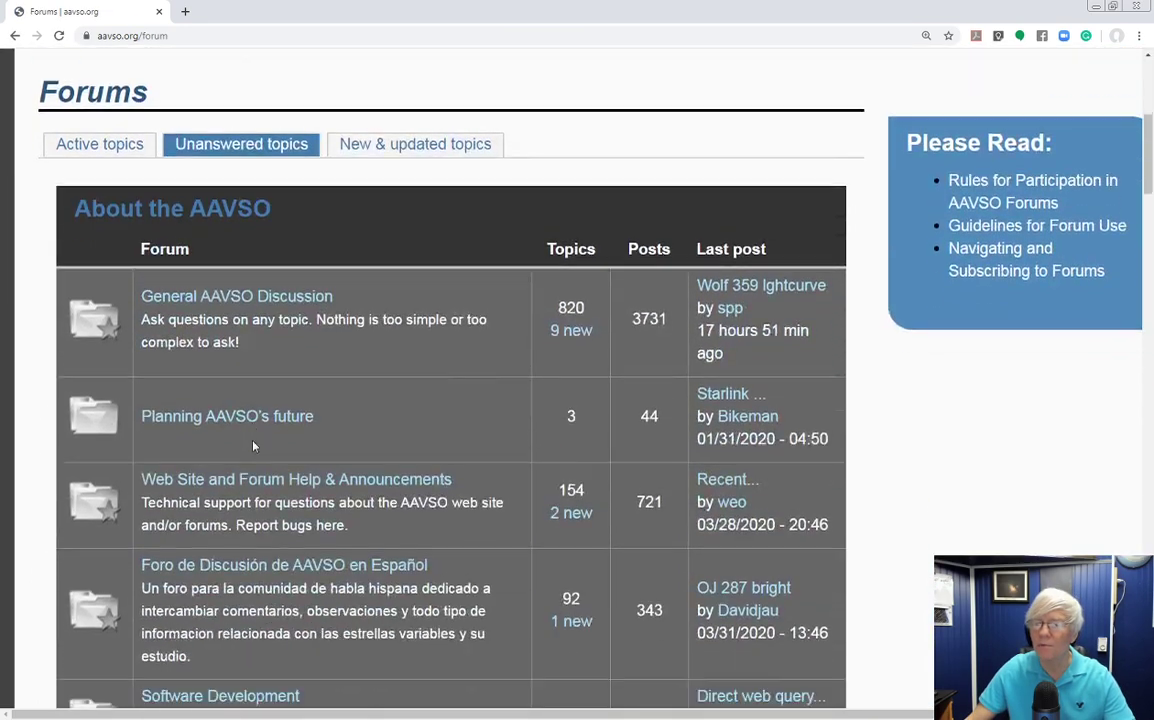
{"action": "scroll", "coordinate": [450, 380], "scroll_direction": "down", "scroll_amount": 7}
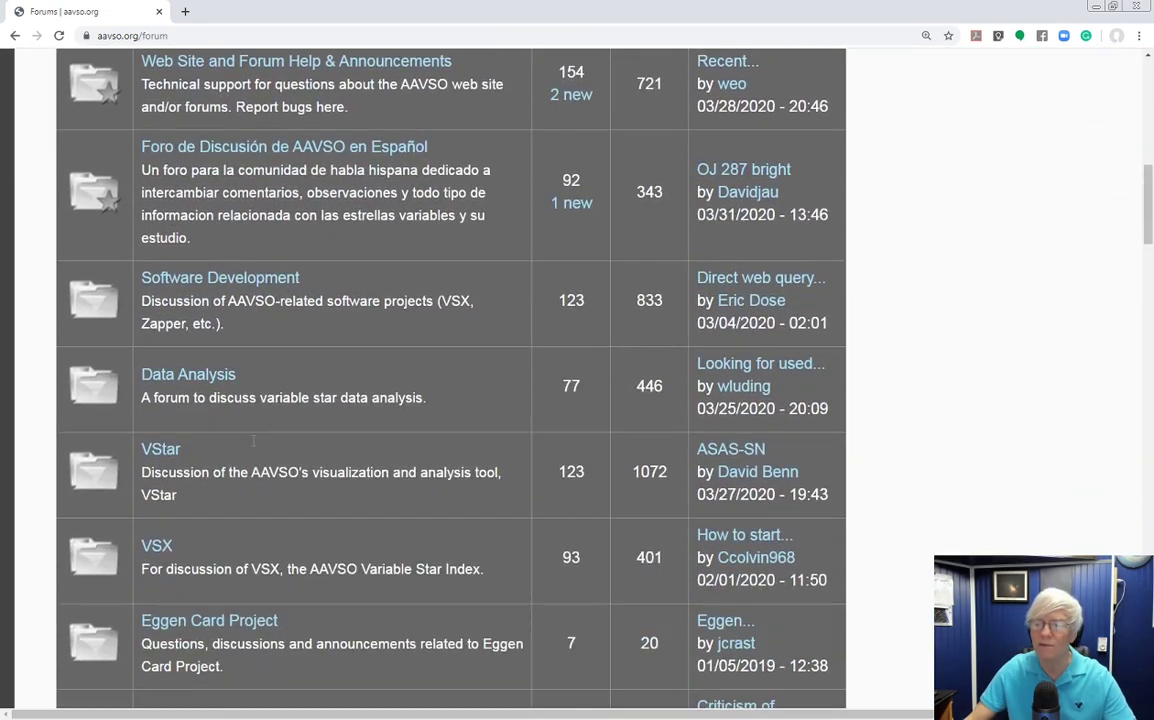
{"action": "scroll", "coordinate": [293, 385], "scroll_direction": "down", "scroll_amount": 5}
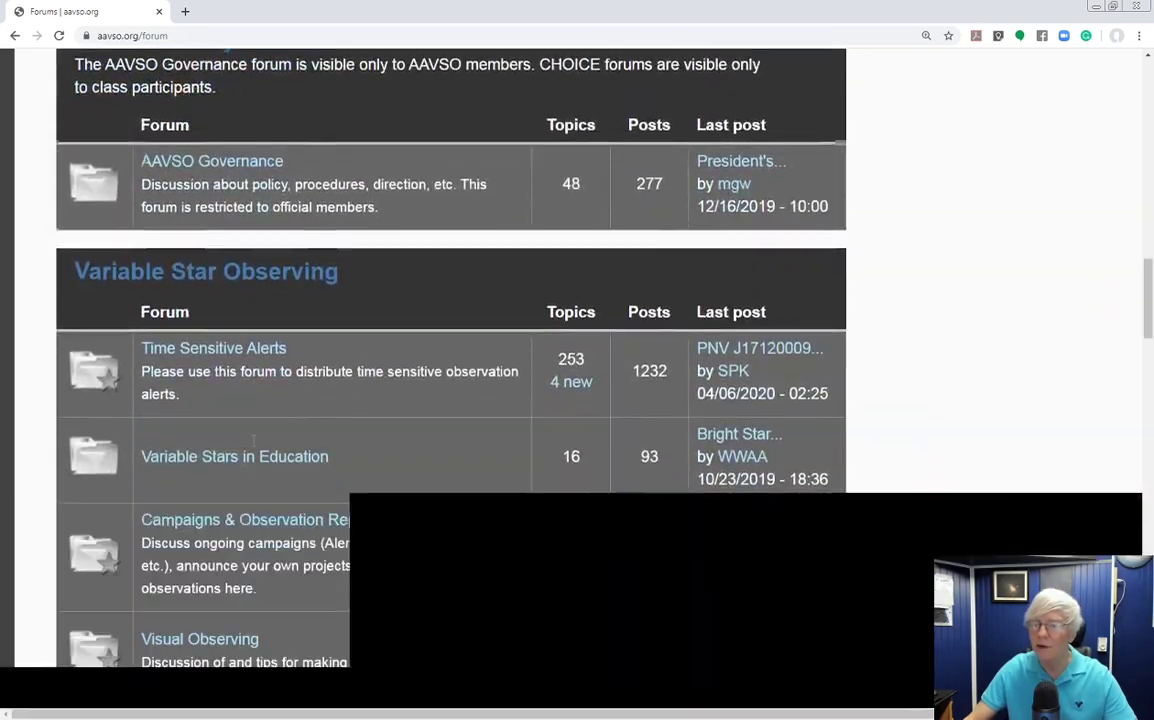
{"action": "scroll", "coordinate": [293, 385], "scroll_direction": "down", "scroll_amount": 5}
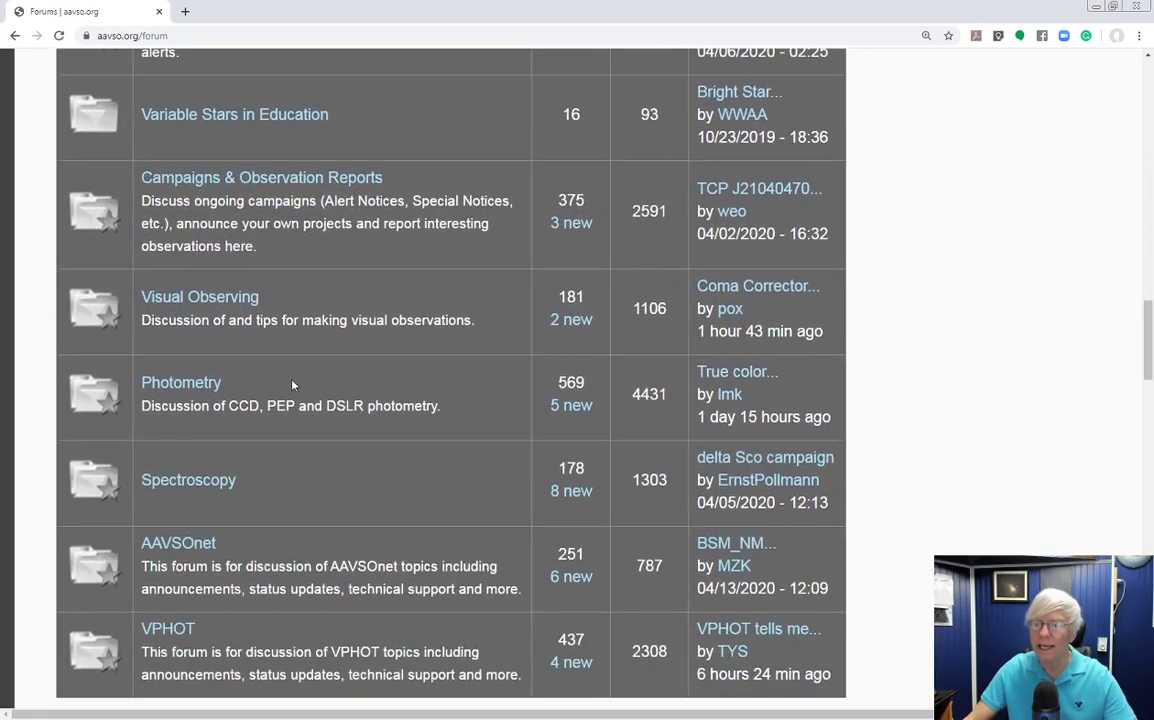
{"action": "scroll", "coordinate": [293, 385], "scroll_direction": "down", "scroll_amount": 3}
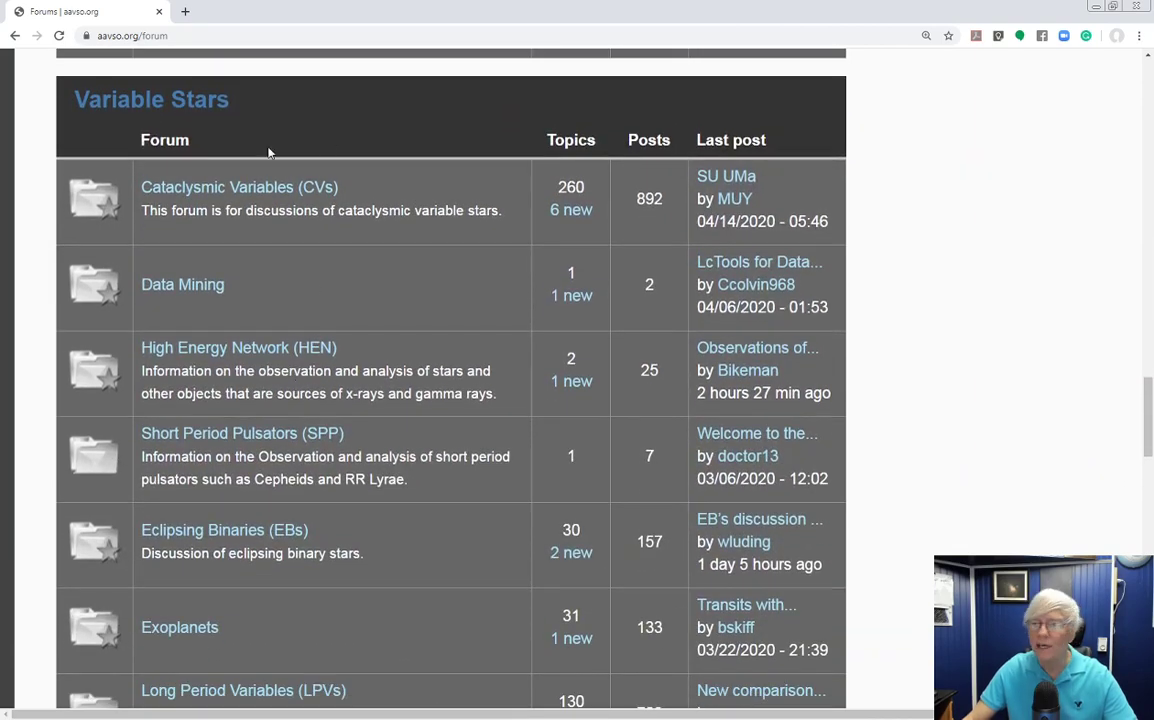
- Point out the Short Period Pulsators (SPP) forum among the Variable Stars forums, then close Chrome
{"action": "left_click", "coordinate": [265, 435]}
{"action": "scroll", "coordinate": [272, 440], "scroll_direction": "down", "scroll_amount": 1}
{"action": "scroll", "coordinate": [272, 440], "scroll_direction": "down", "scroll_amount": 3}
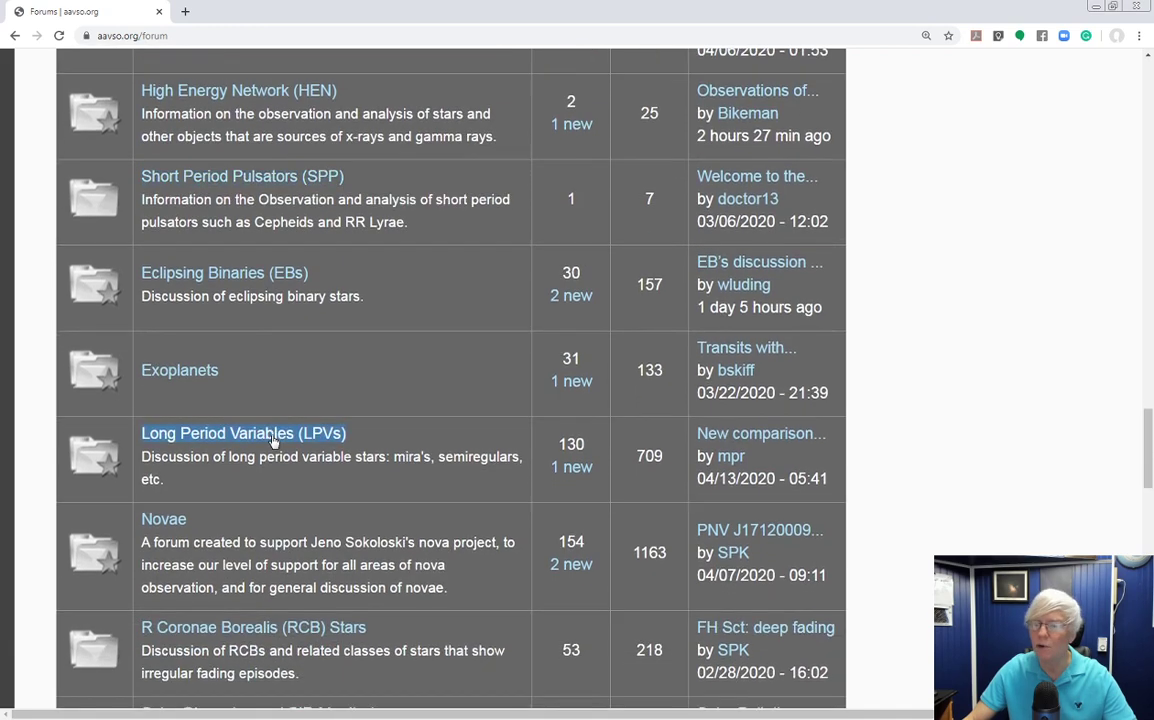
{"action": "scroll", "coordinate": [272, 440], "scroll_direction": "down", "scroll_amount": 1}
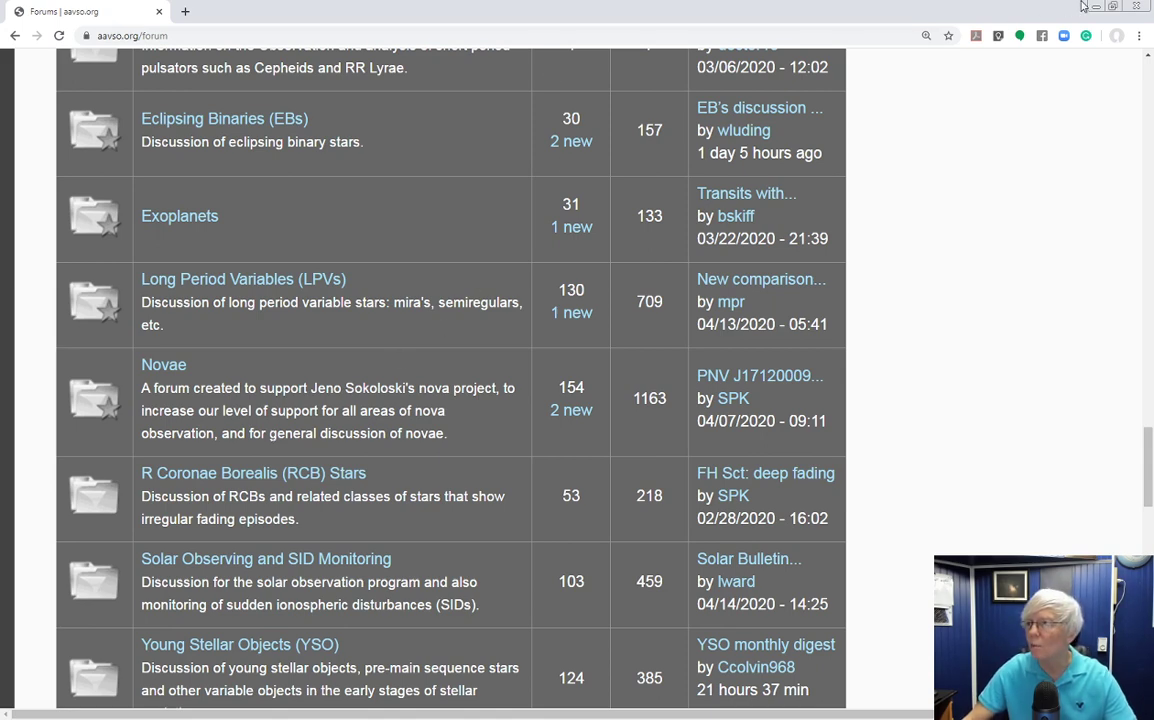
{"action": "left_click", "coordinate": [1139, 9]}
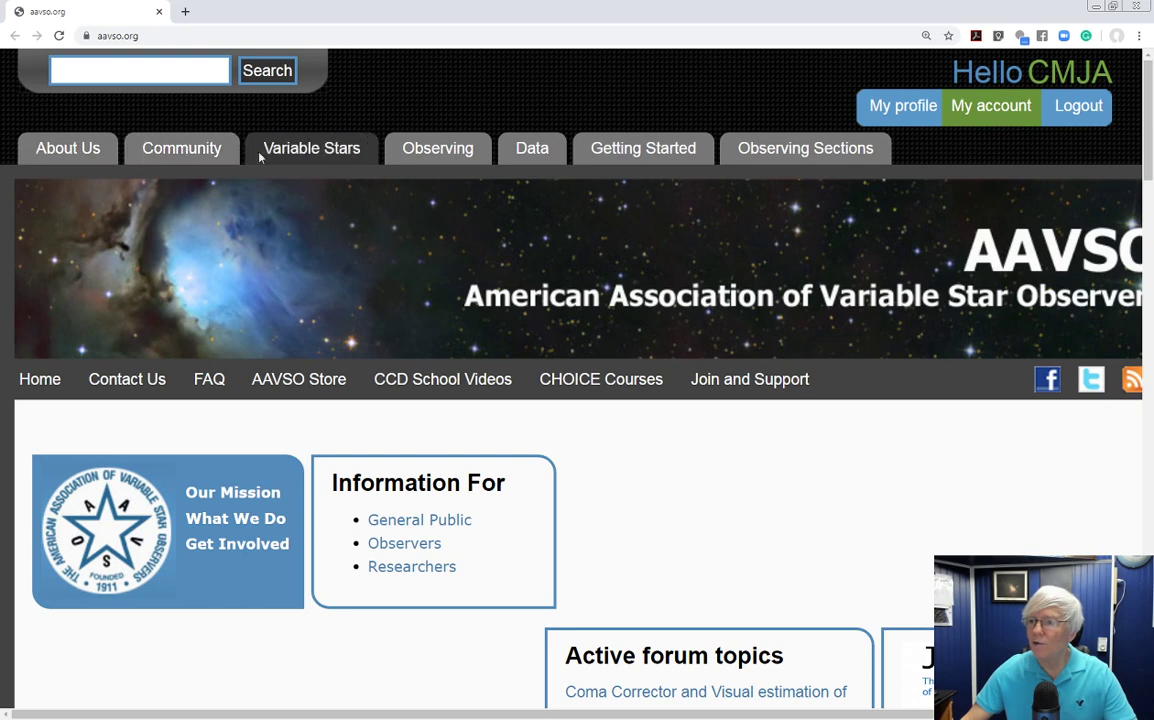
- Choose 'Alert Notices & Observing Campaigns' from the Observing menu
{"action": "mouse_move", "coordinate": [440, 158]}
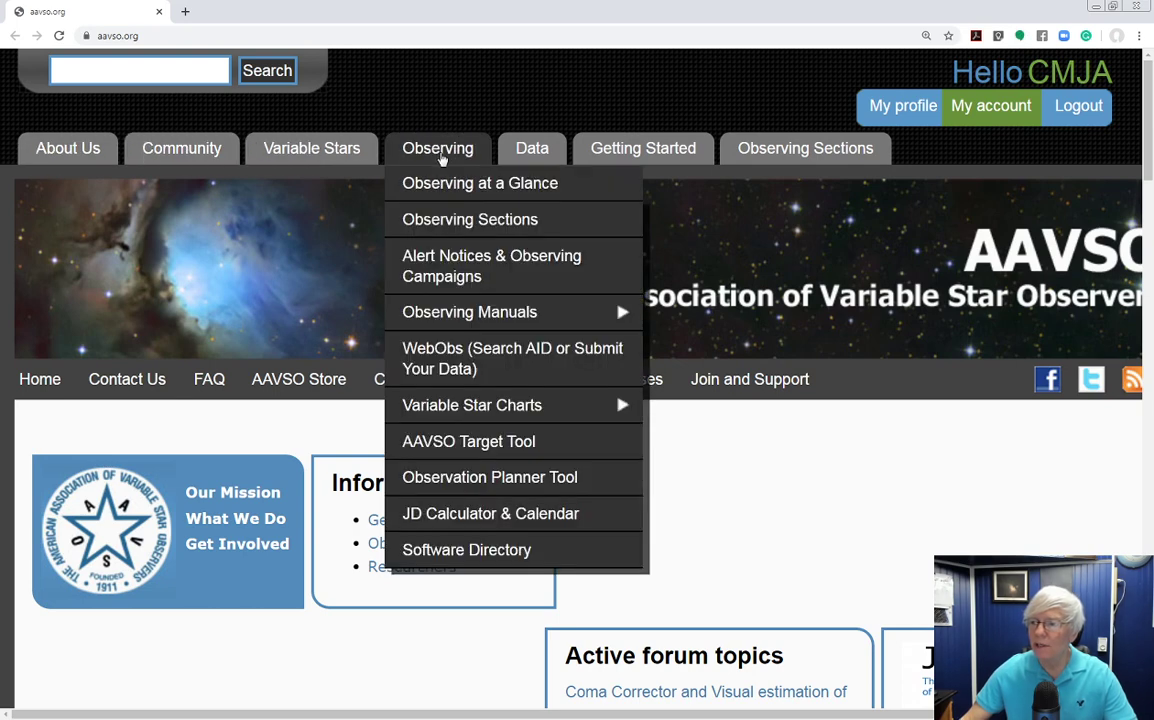
{"action": "left_click", "coordinate": [432, 265]}
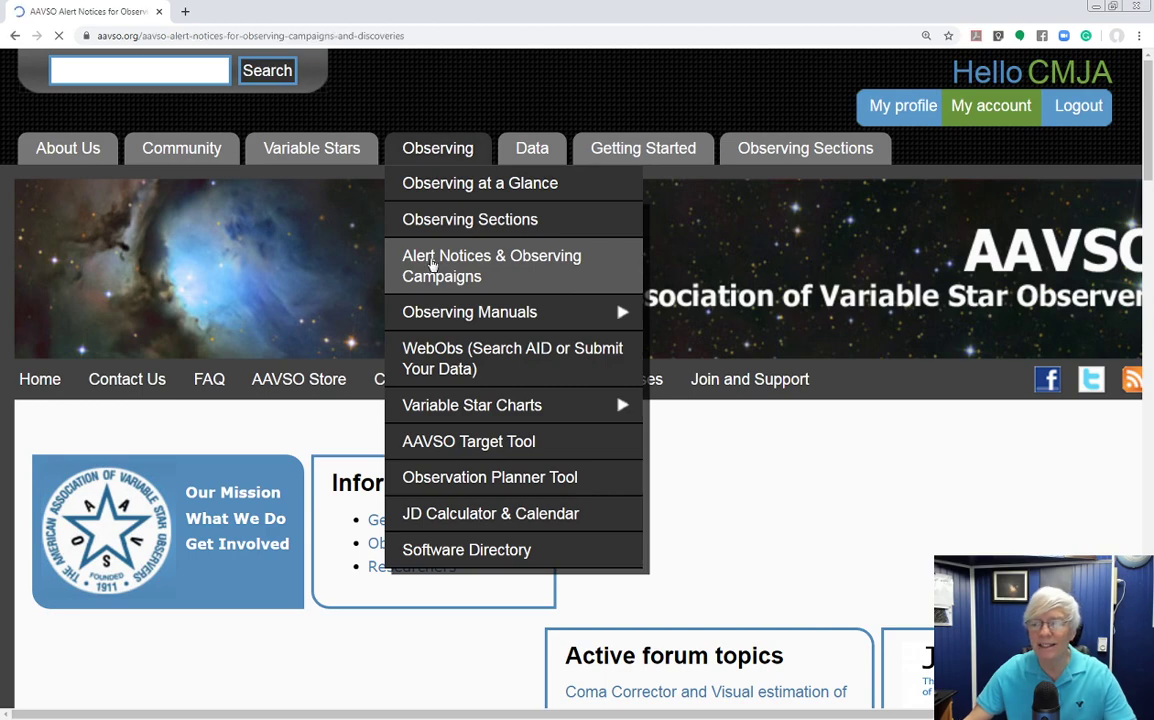
- Scroll and zoom out the Alert Notices page to read it, then close Chrome
{"action": "scroll", "coordinate": [381, 455], "scroll_direction": "down", "scroll_amount": 2}
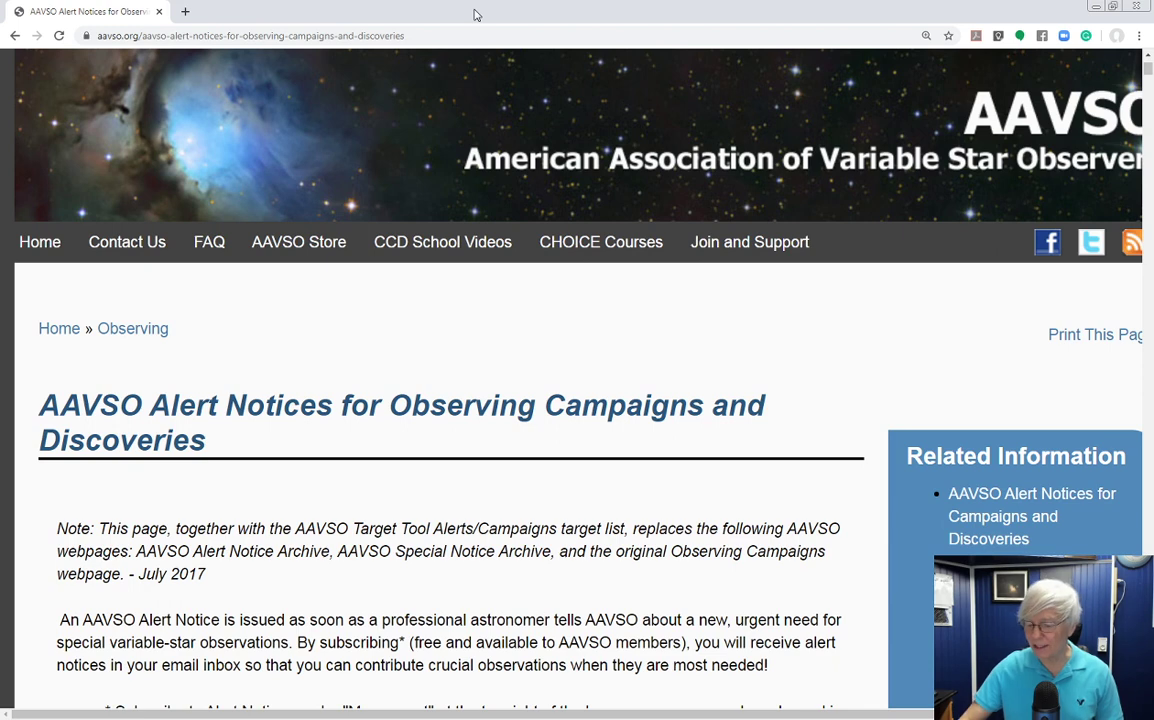
{"action": "key", "text": "ctrl+minus"}
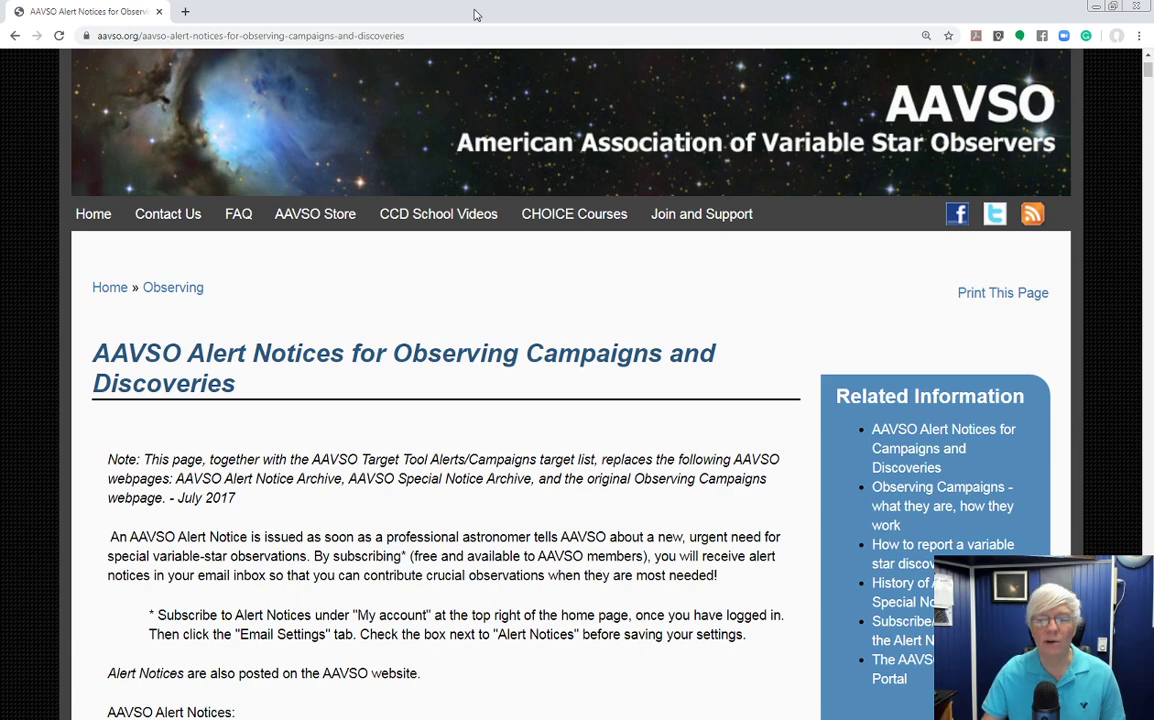
{"action": "left_click", "coordinate": [1138, 7]}
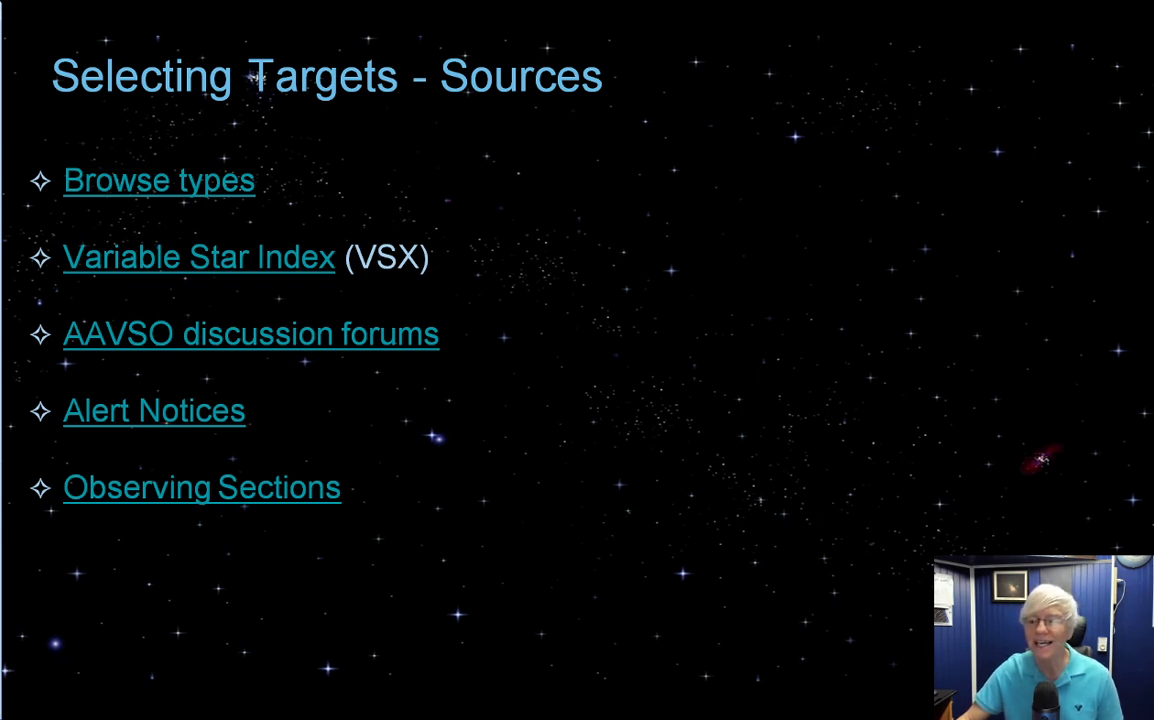
- Open aavso.org from the slide and choose 'Observing Sections' under the Observing menu
{"action": "left_click", "coordinate": [100, 180]}
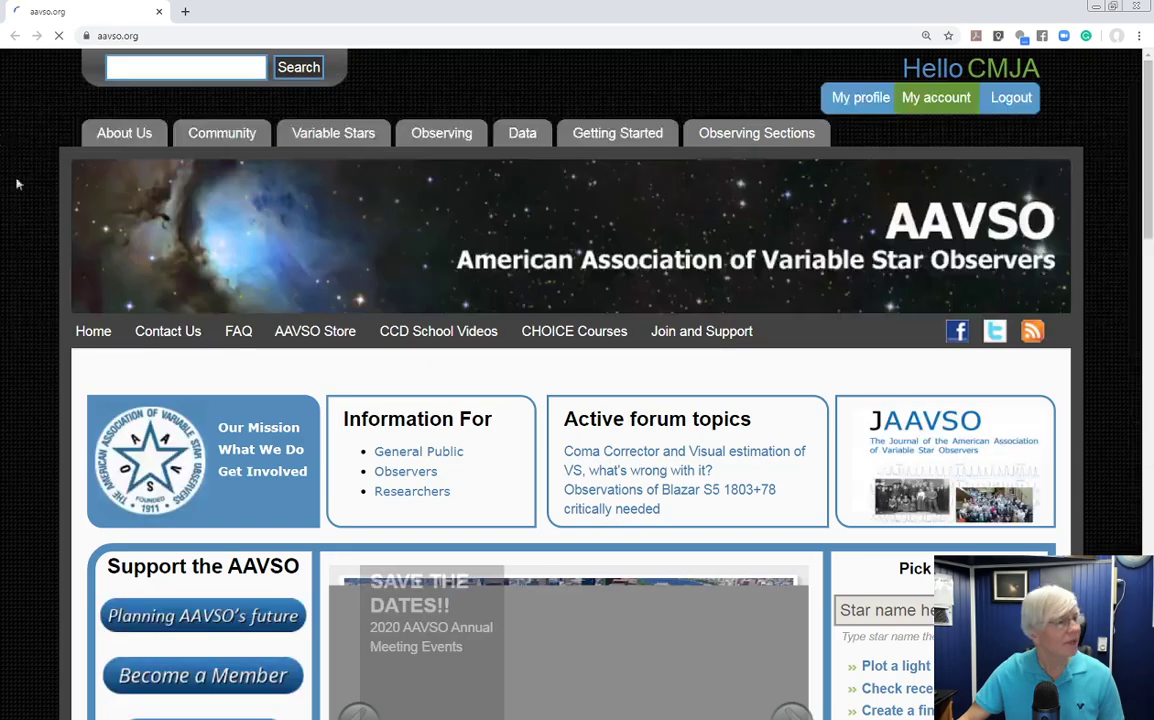
{"action": "mouse_move", "coordinate": [445, 136]}
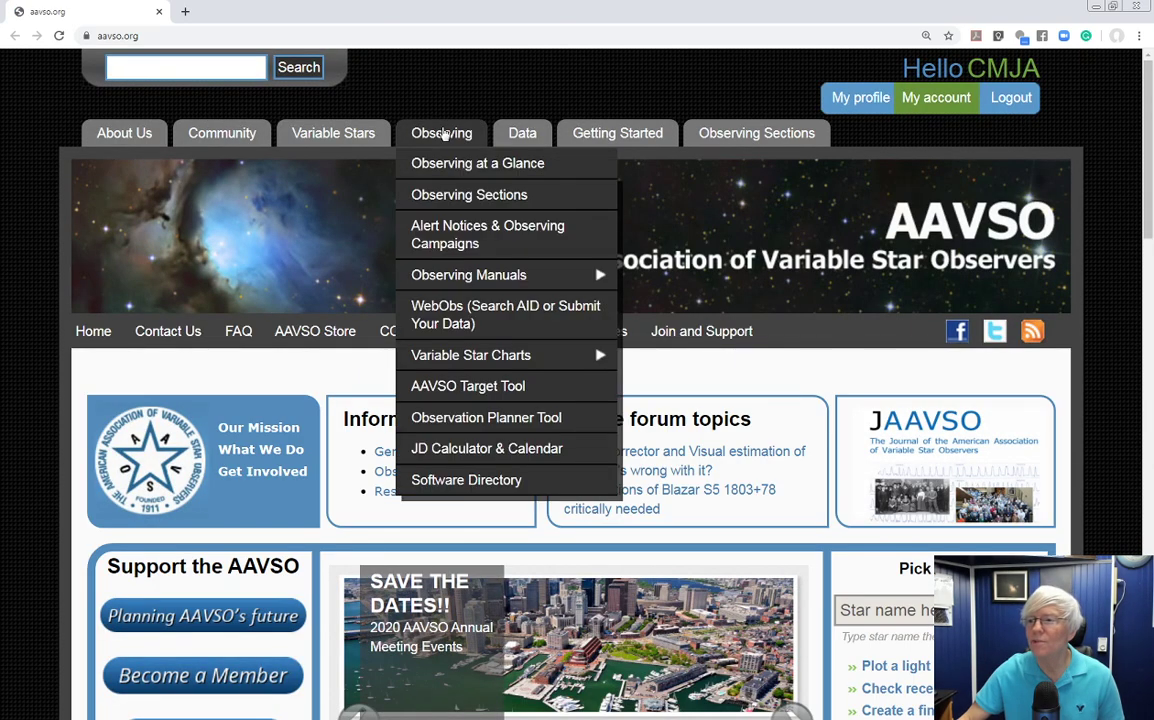
{"action": "left_click", "coordinate": [462, 196]}
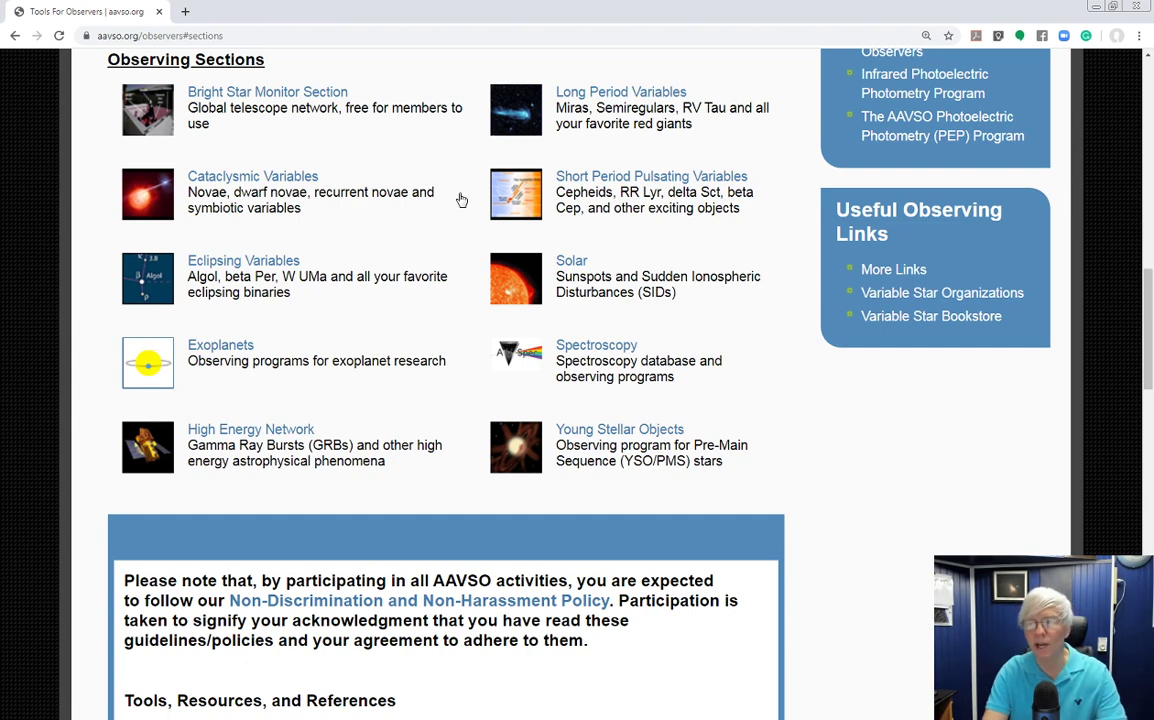
- Highlight the Long Period Variables, Cataclysmic Variables, Eclipsing Variables and Young Stellar Objects sections
{"action": "left_click_drag", "start_coordinate": [690, 92], "coordinate": [525, 93]}
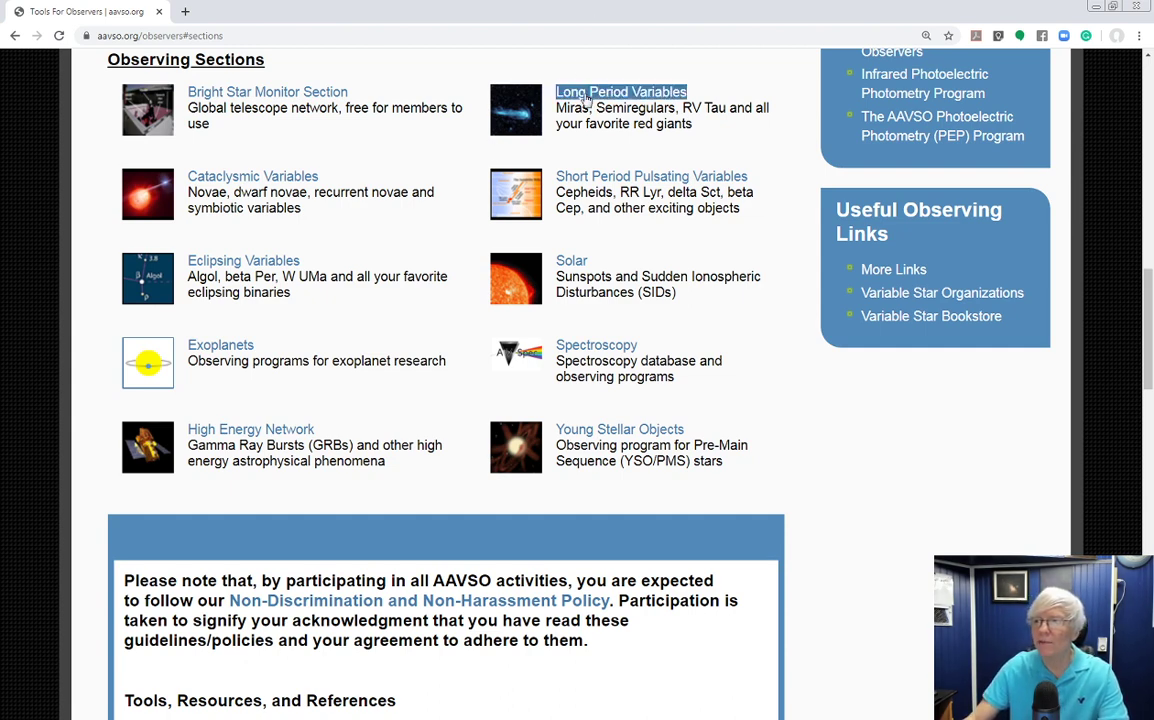
{"action": "left_click_drag", "start_coordinate": [330, 143], "coordinate": [182, 173]}
{"action": "left_click", "coordinate": [257, 186]}
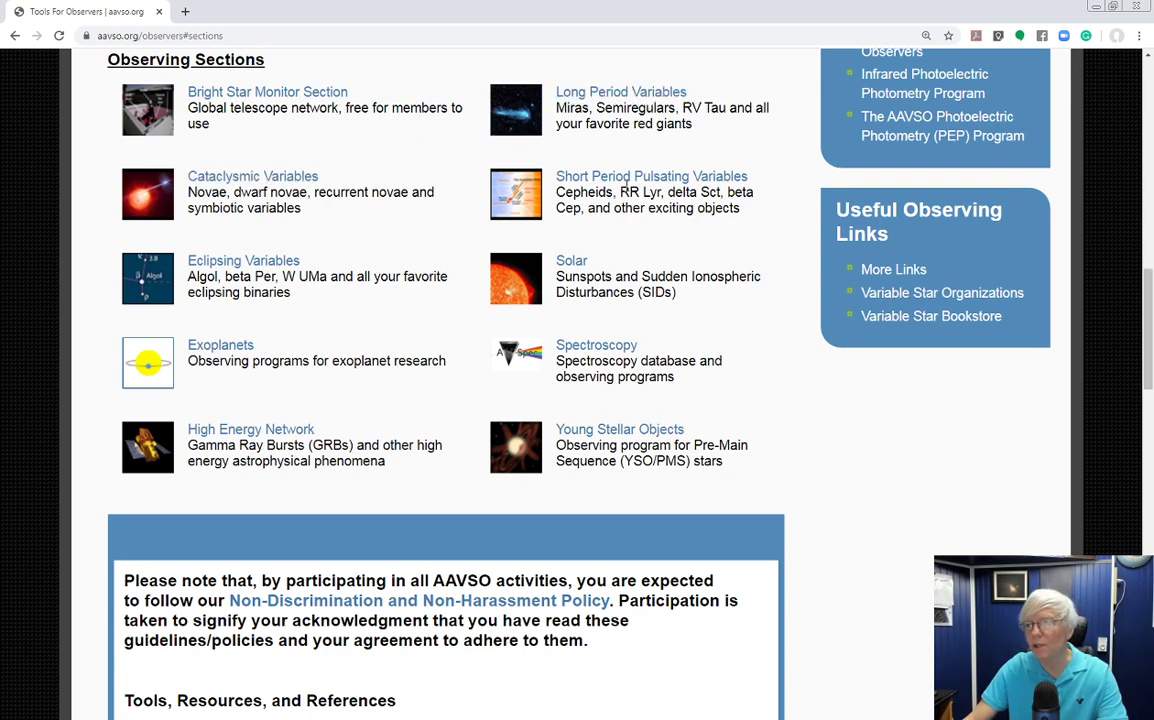
{"action": "left_click_drag", "start_coordinate": [302, 262], "coordinate": [186, 263]}
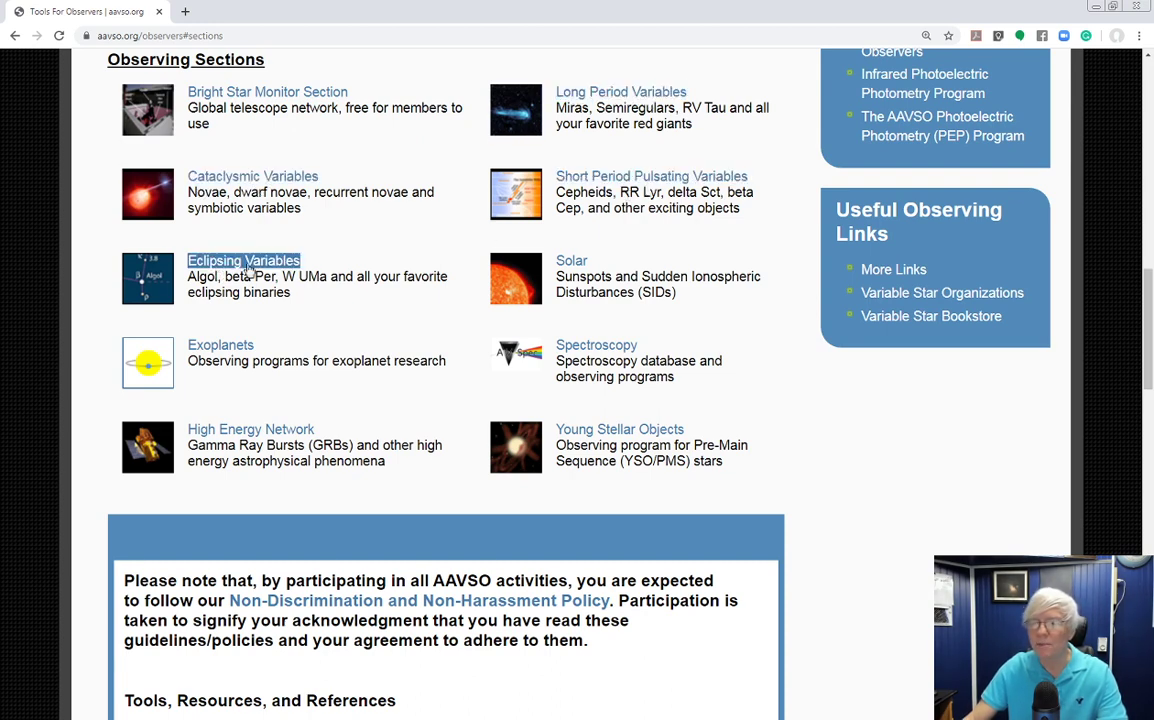
{"action": "left_click", "coordinate": [296, 309]}
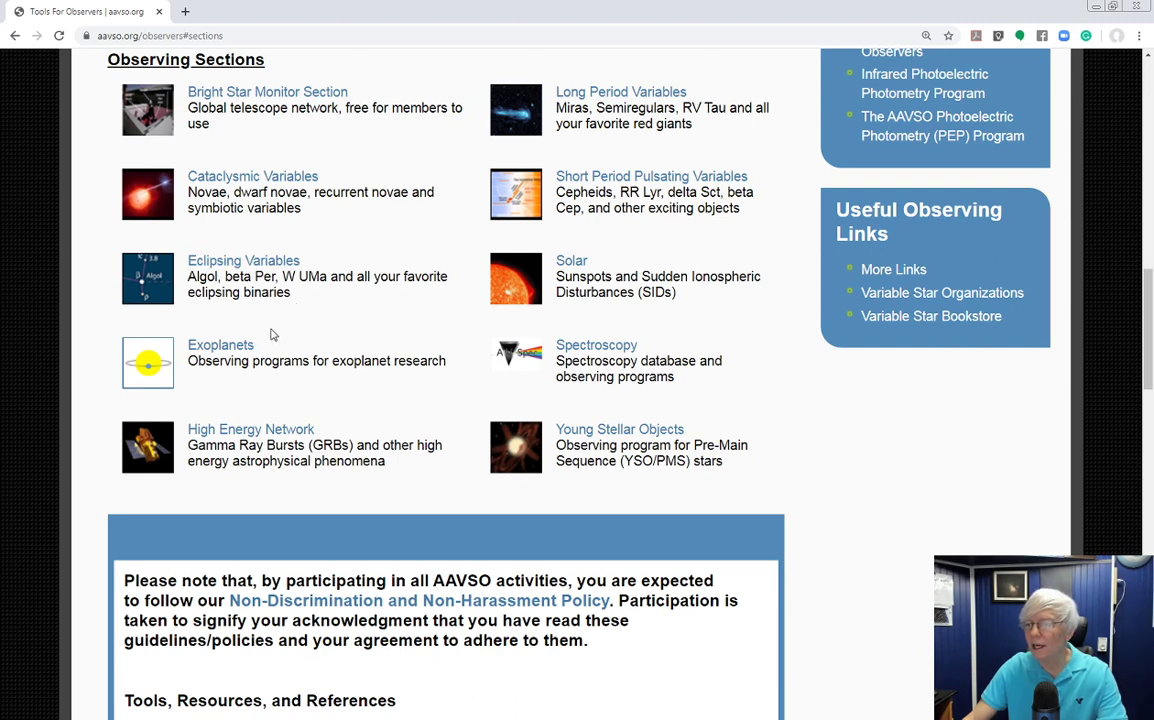
{"action": "triple_click", "coordinate": [641, 432]}
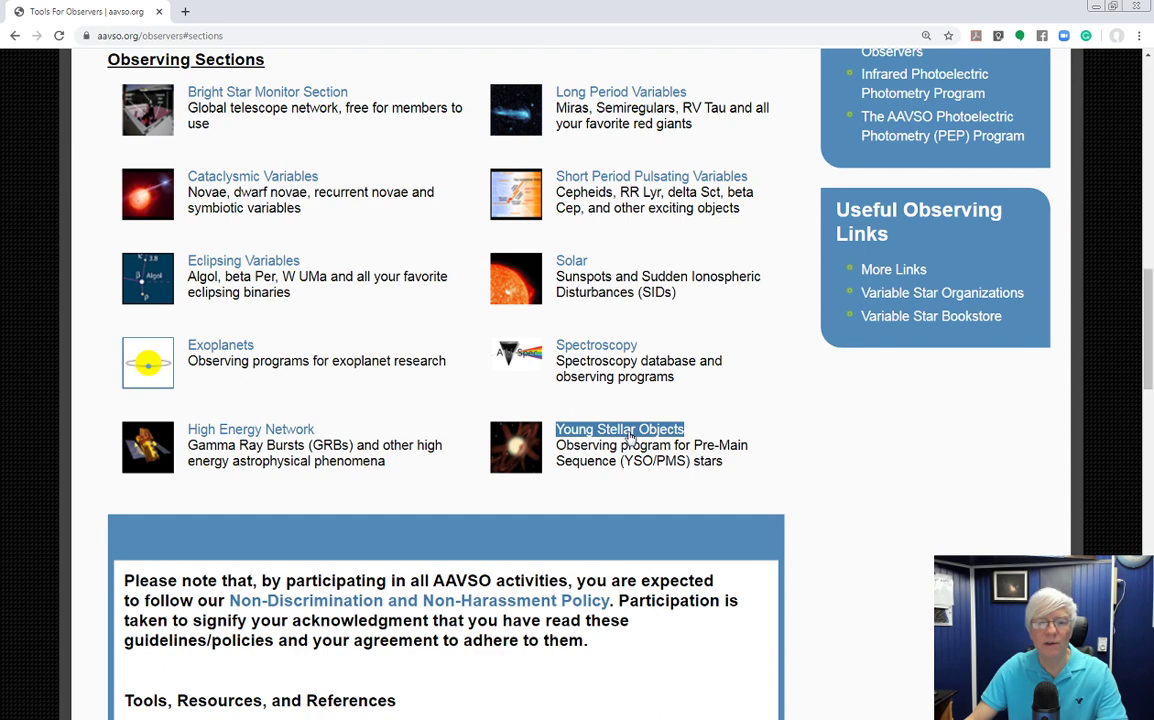
{"action": "left_click", "coordinate": [731, 416]}
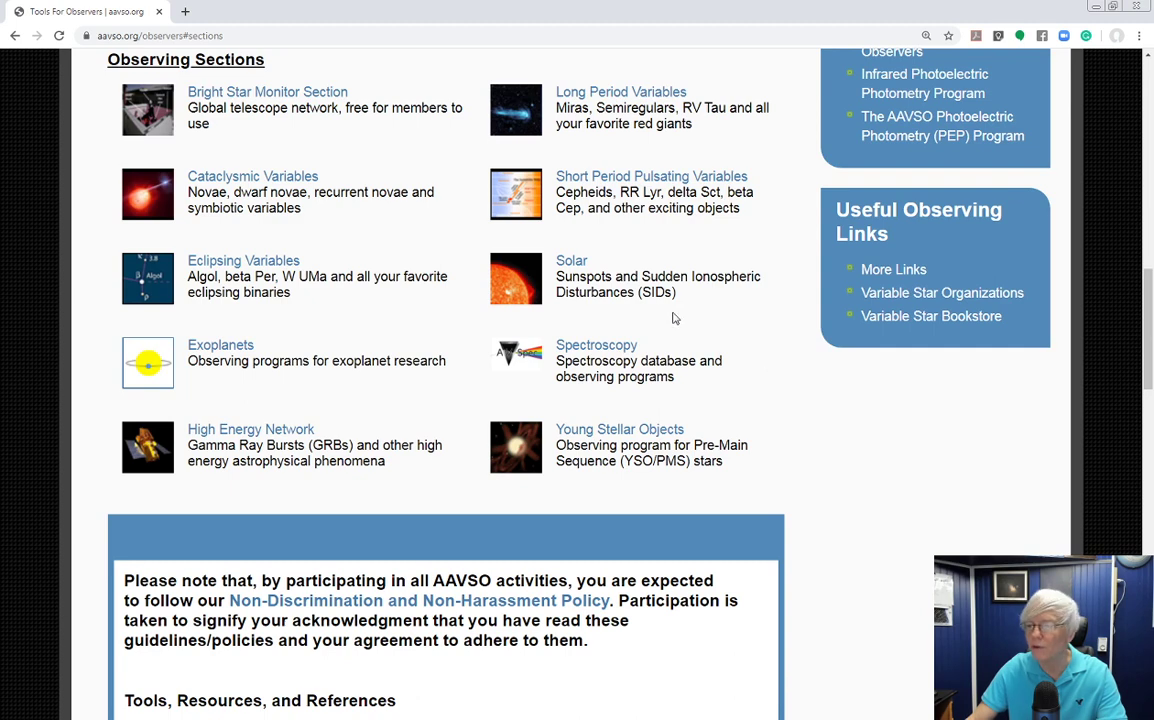
- Highlight the Solar, Exoplanets, Spectroscopy and High Energy Network sections, then close Chrome and advance the slide
{"action": "double_click", "coordinate": [577, 263]}
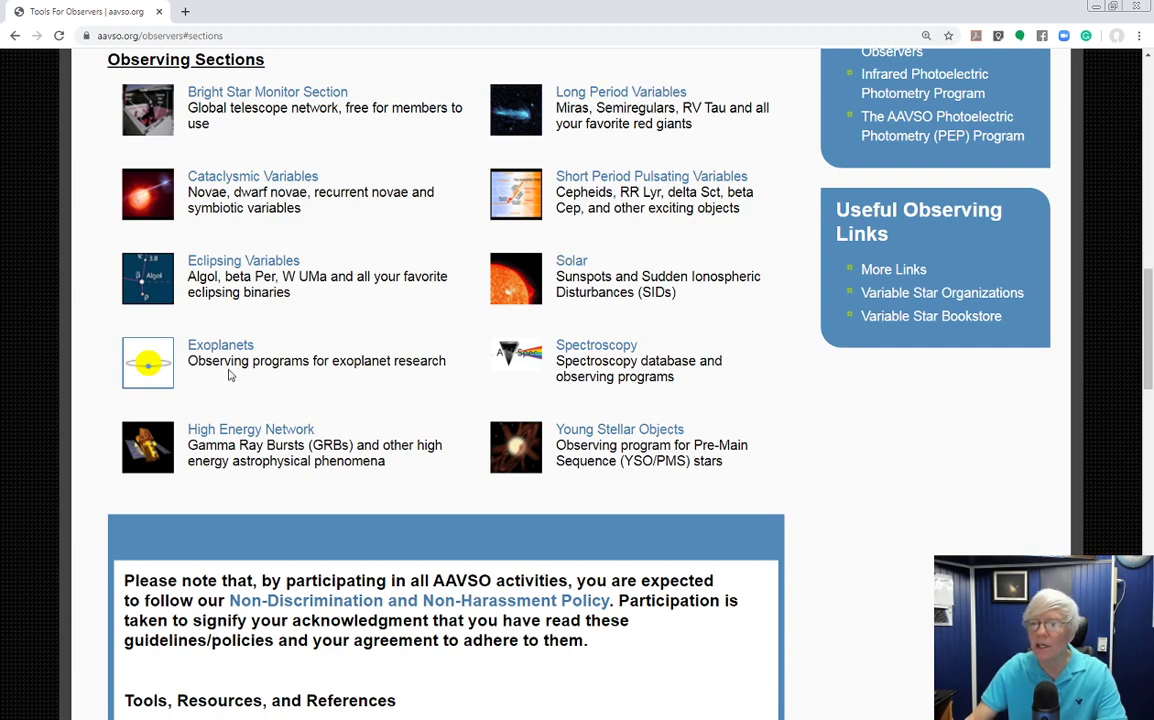
{"action": "double_click", "coordinate": [206, 347]}
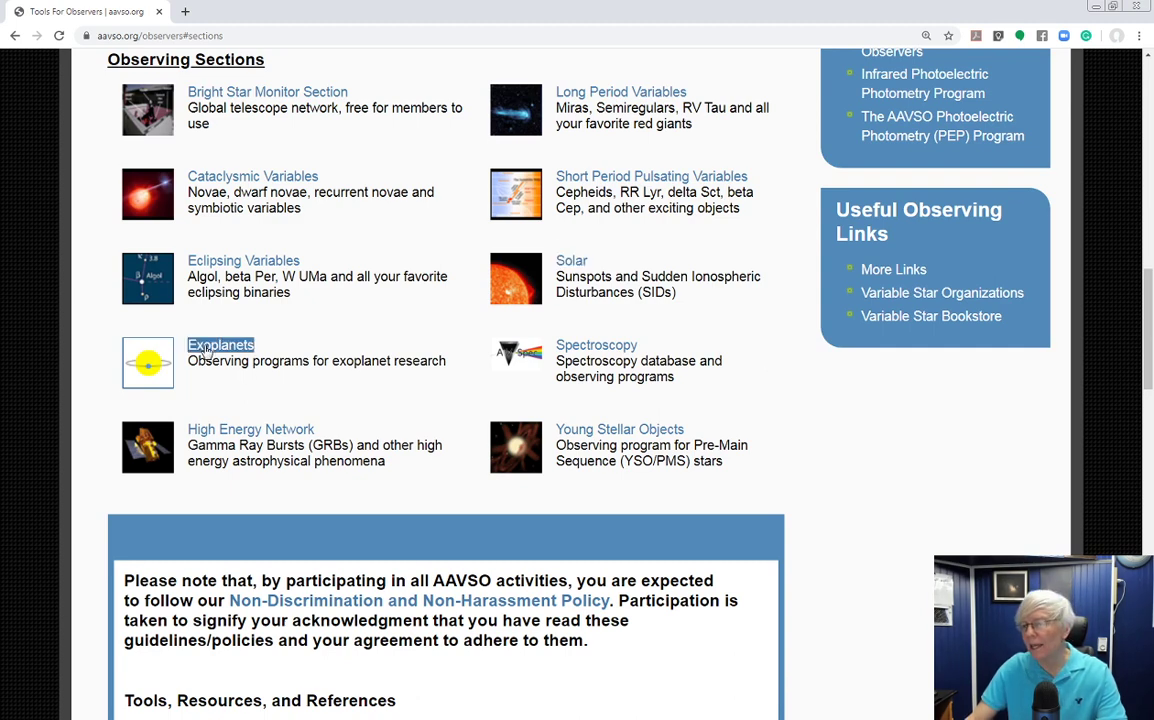
{"action": "double_click", "coordinate": [560, 347]}
{"action": "triple_click", "coordinate": [283, 432]}
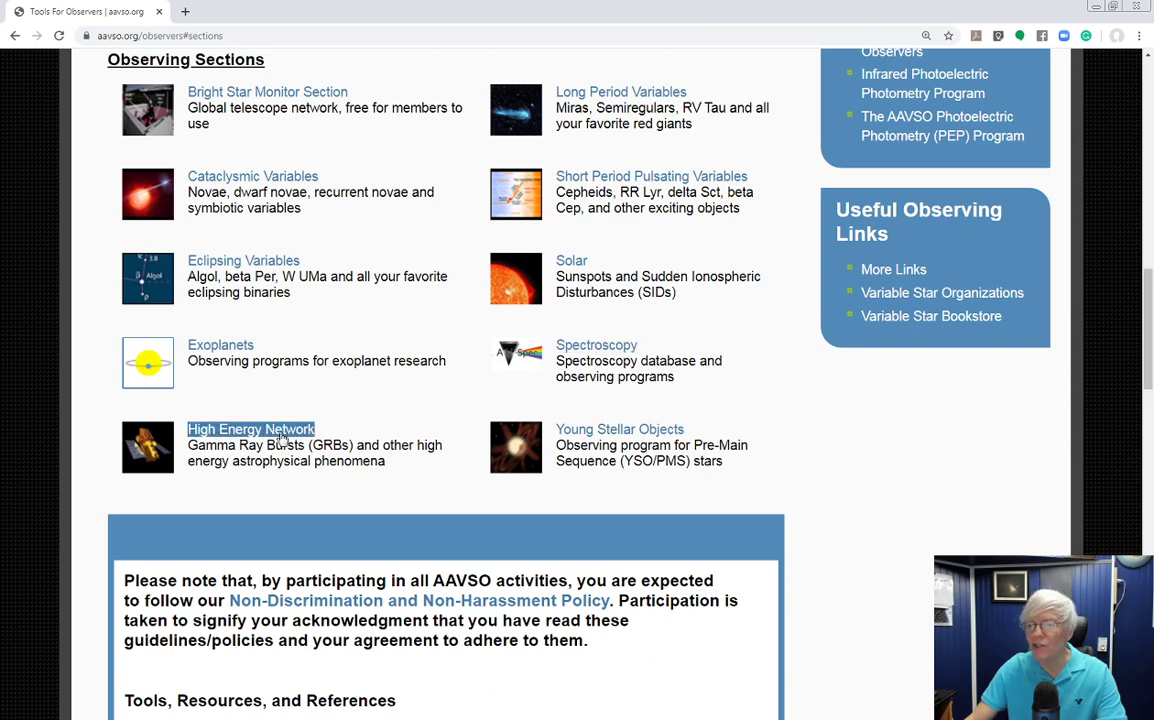
{"action": "double_click", "coordinate": [215, 346]}
{"action": "double_click", "coordinate": [595, 346]}
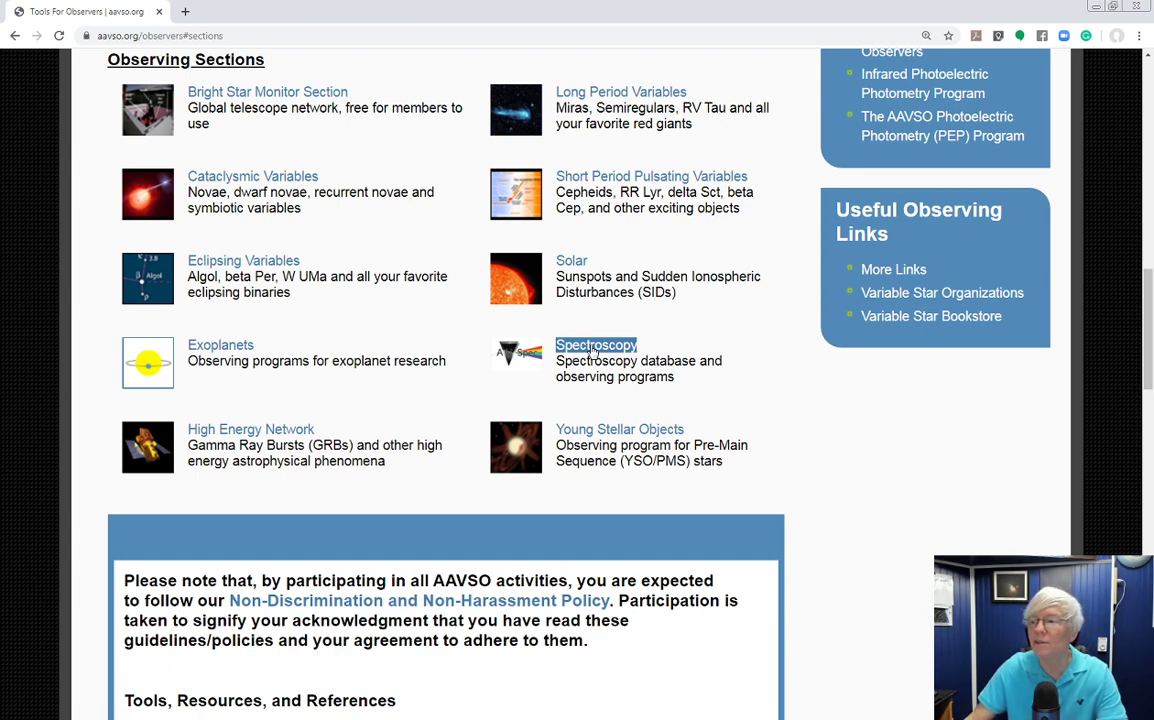
{"action": "left_click", "coordinate": [797, 391]}
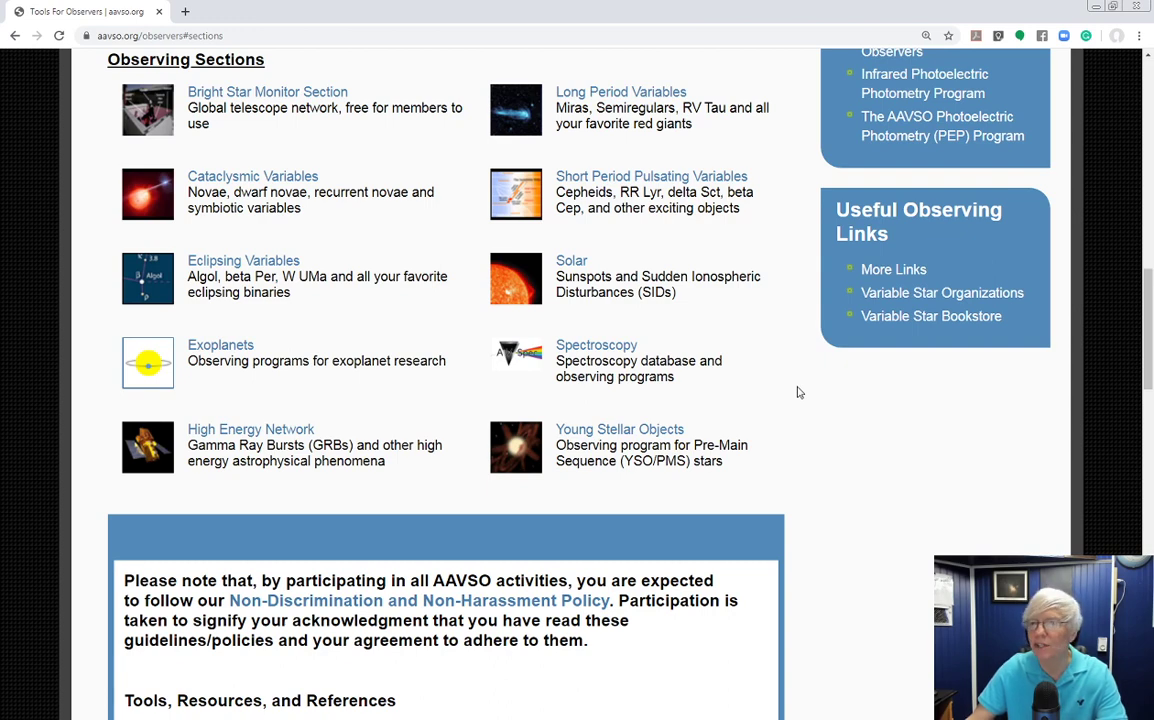
{"action": "left_click", "coordinate": [1136, 6]}
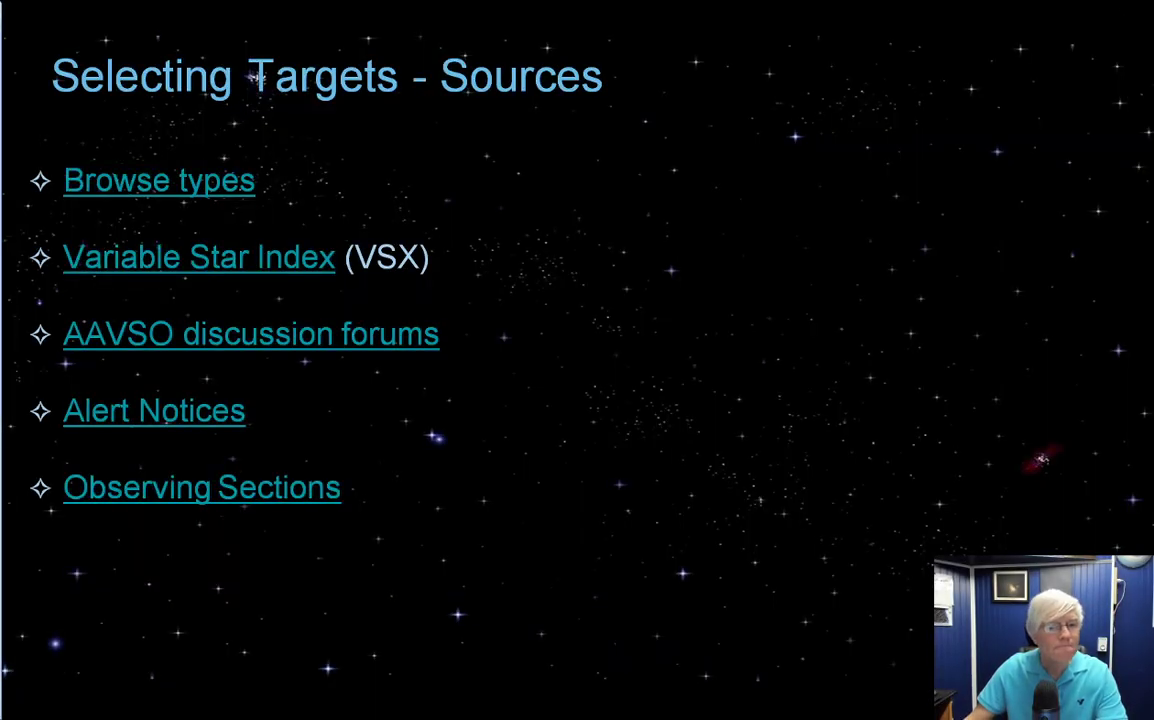
{"action": "key", "text": "Right"}
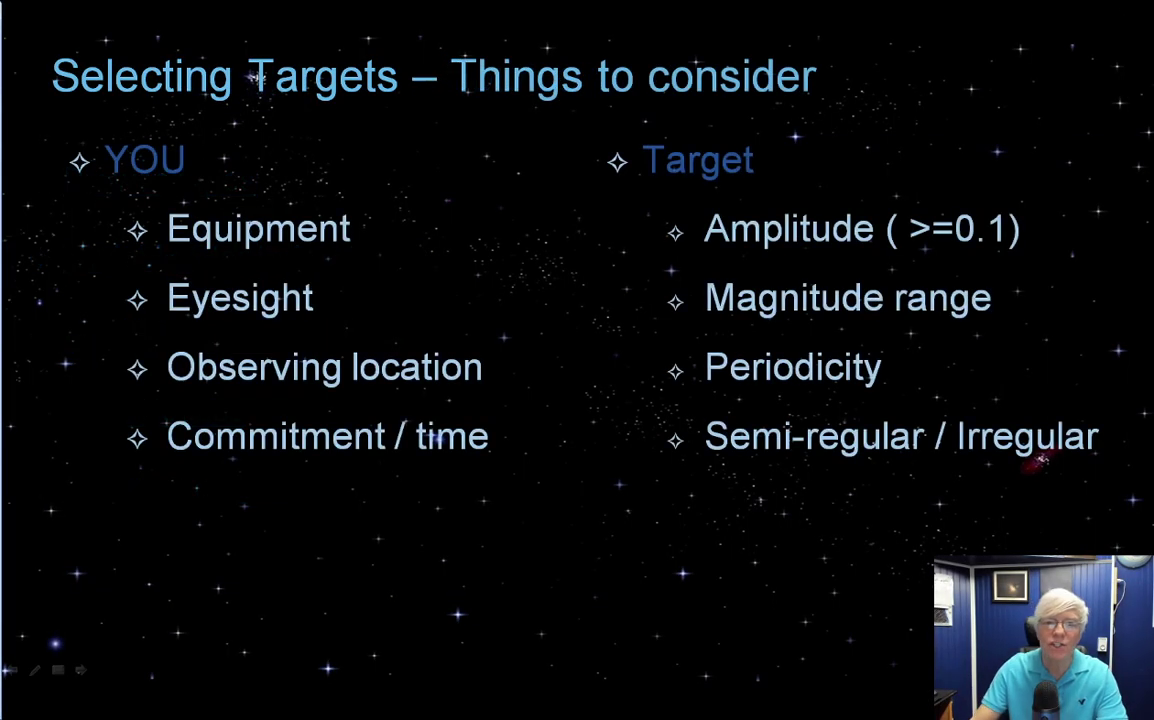